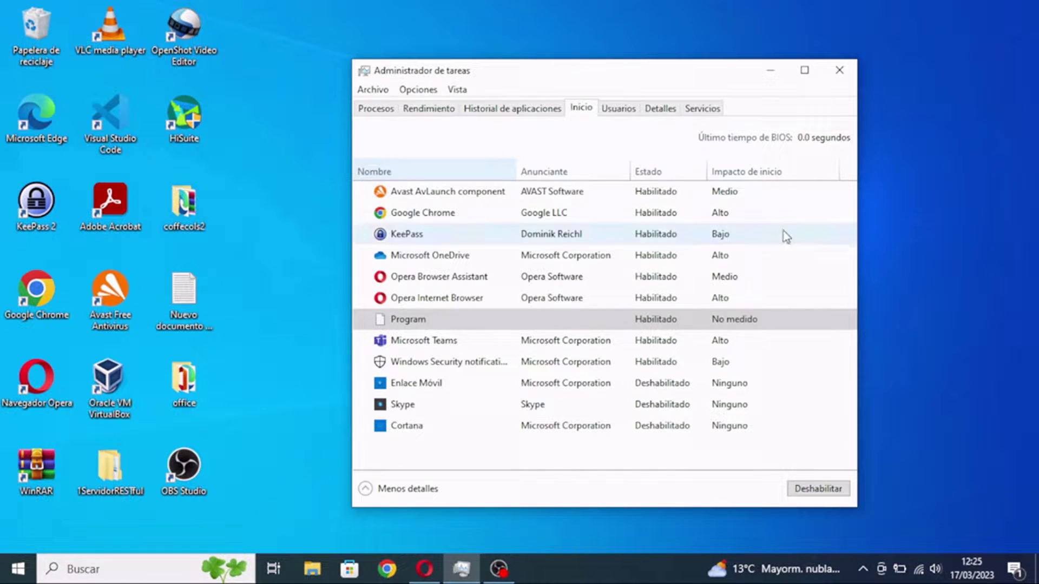
# Add the Línea de comandos column to the Task Manager startup list and bring it into view
pyautogui.click(404, 325)
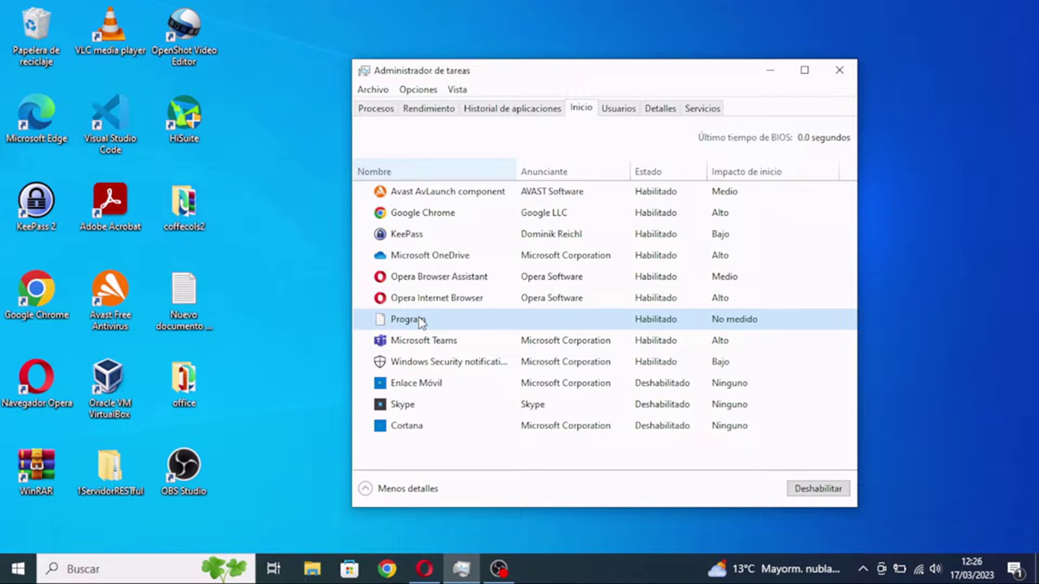
pyautogui.rightClick(408, 175)
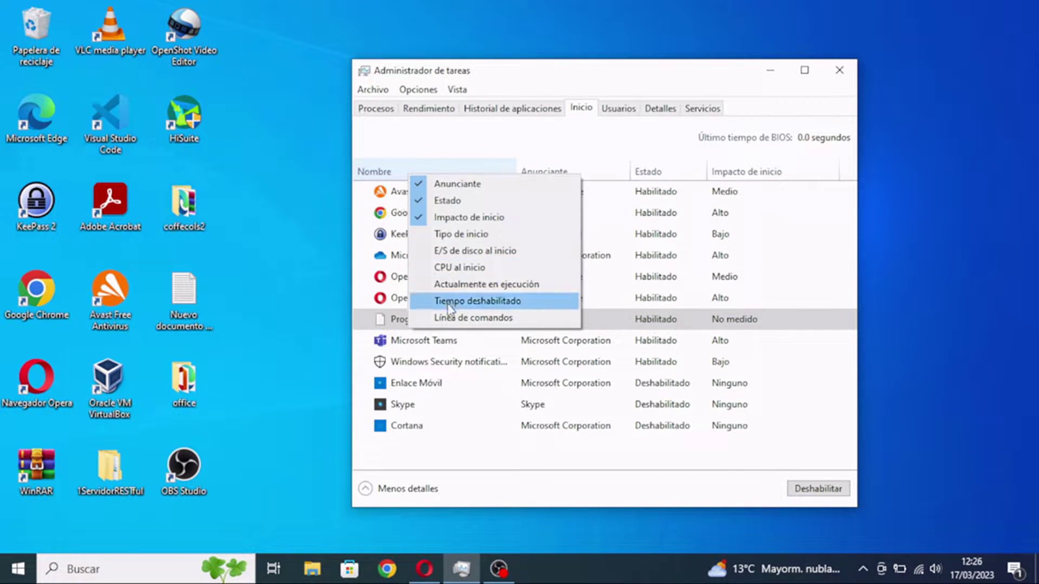
pyautogui.click(450, 318)
pyautogui.moveTo(526, 466); pyautogui.dragTo(687, 476)
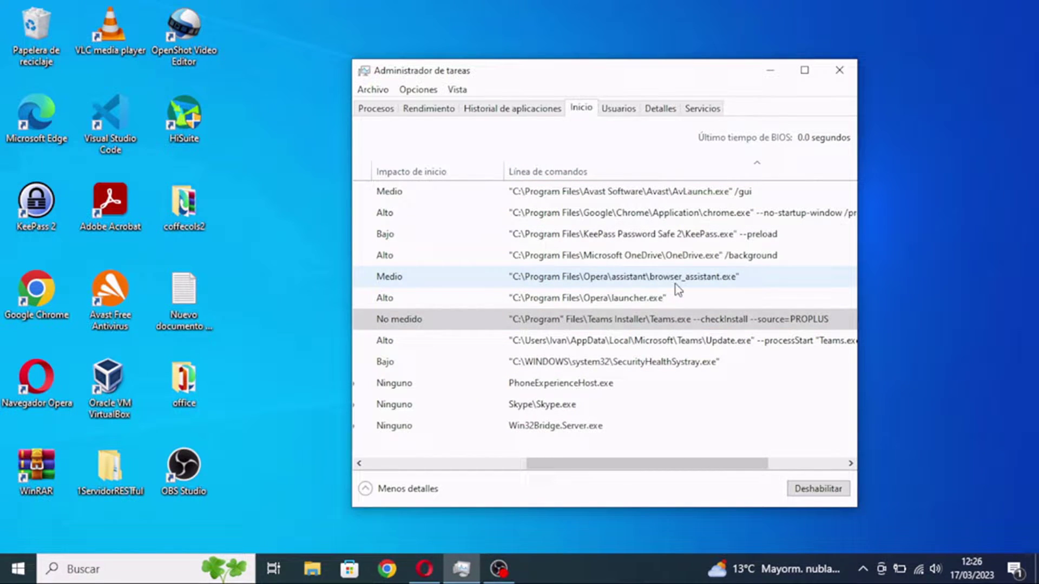
# Examine the command line of the Program startup entry and minimize Task Manager
pyautogui.click(665, 362)
pyautogui.moveTo(613, 464); pyautogui.dragTo(665, 460)
pyautogui.click(603, 319)
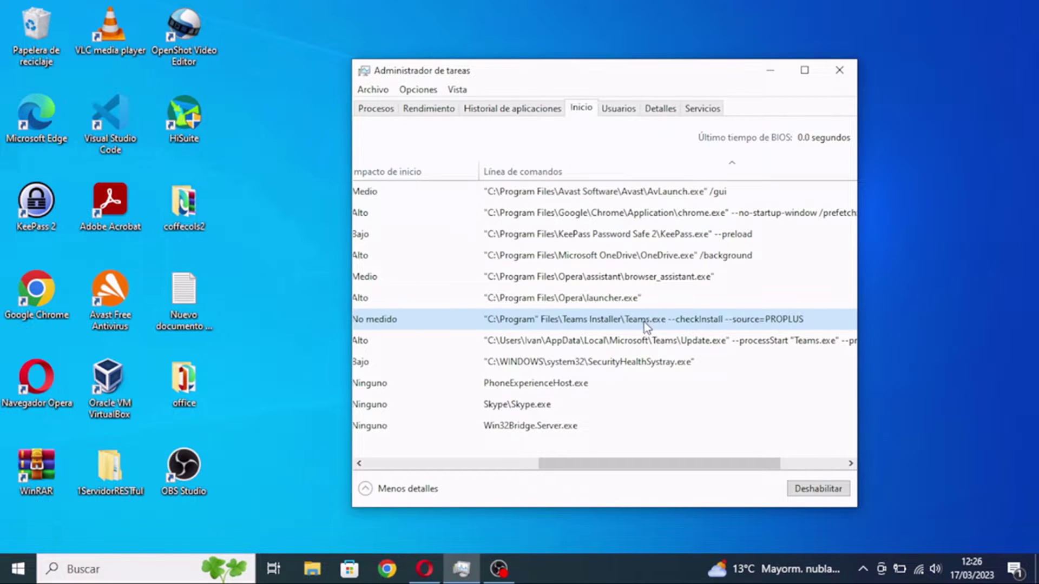
pyautogui.moveTo(672, 466); pyautogui.dragTo(511, 464)
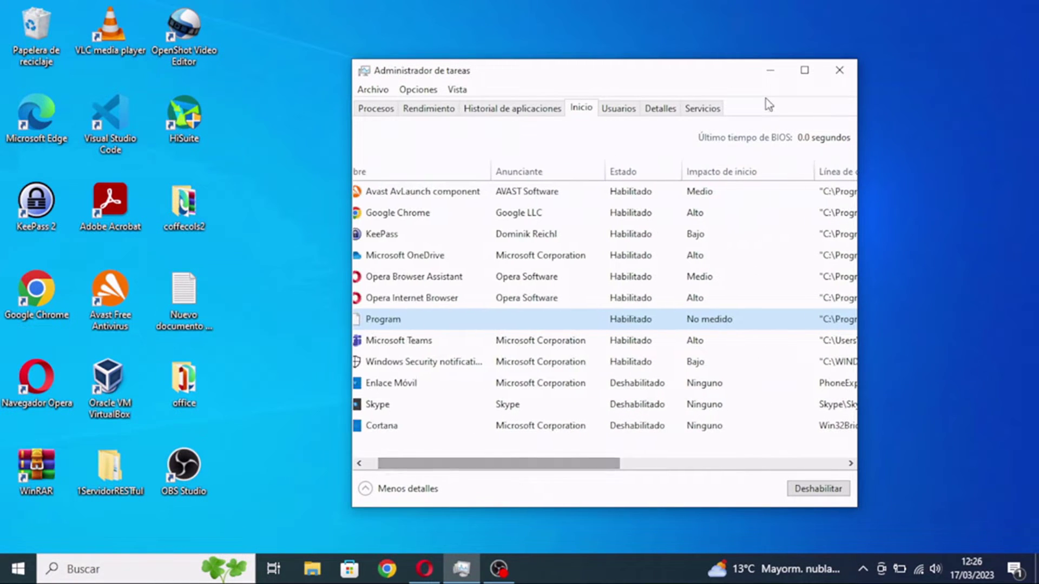
pyautogui.click(773, 76)
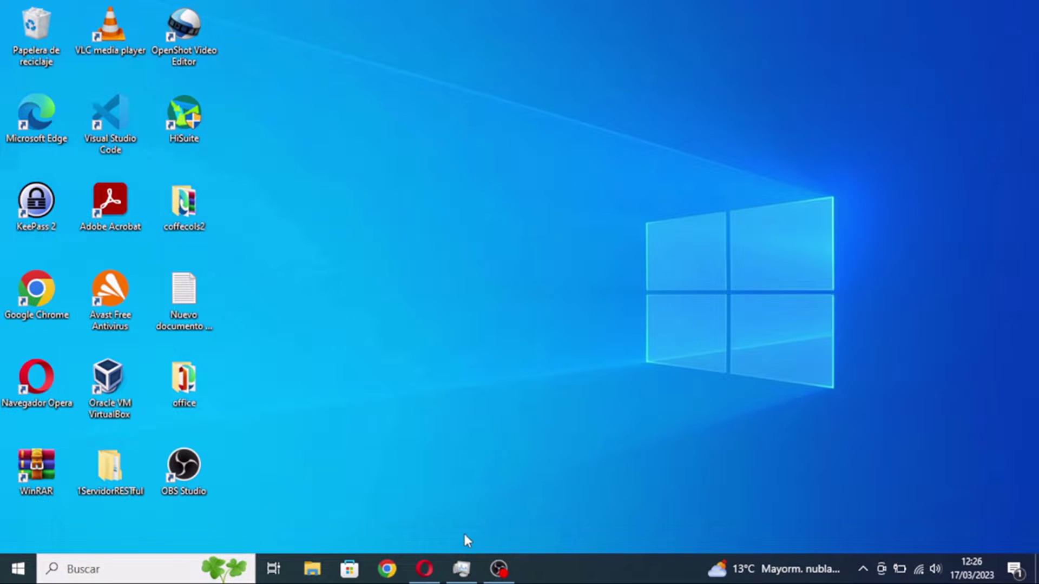
# Switch to Opera to review the CCleaner download page, and launch ccsetup610.exe from the Descargas folder
pyautogui.click(424, 568)
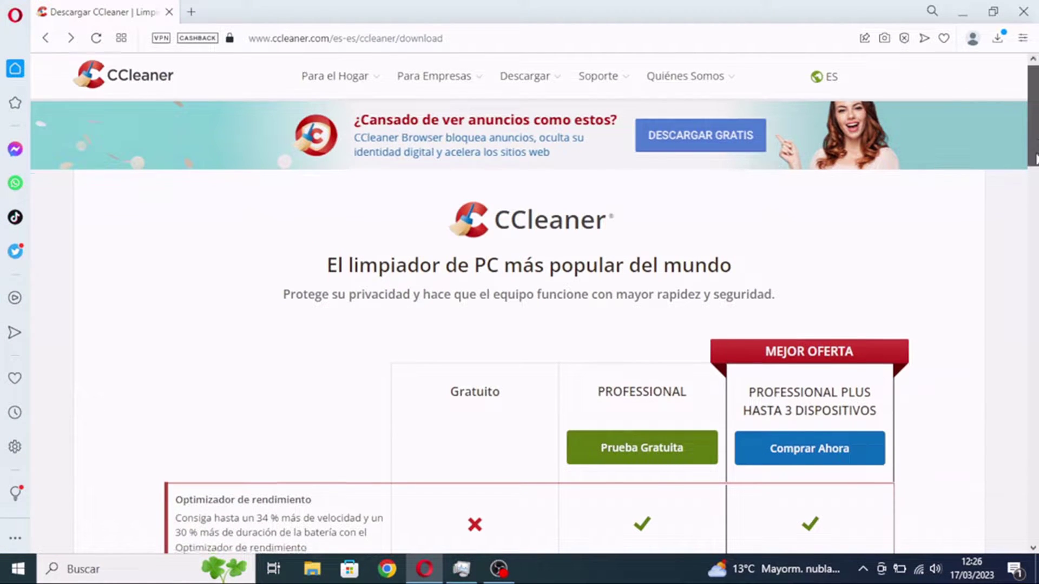
pyautogui.scroll(-2, 1034, 142)
pyautogui.scroll(2, 1033, 140)
pyautogui.moveTo(1033, 140); pyautogui.dragTo(1036, 360)
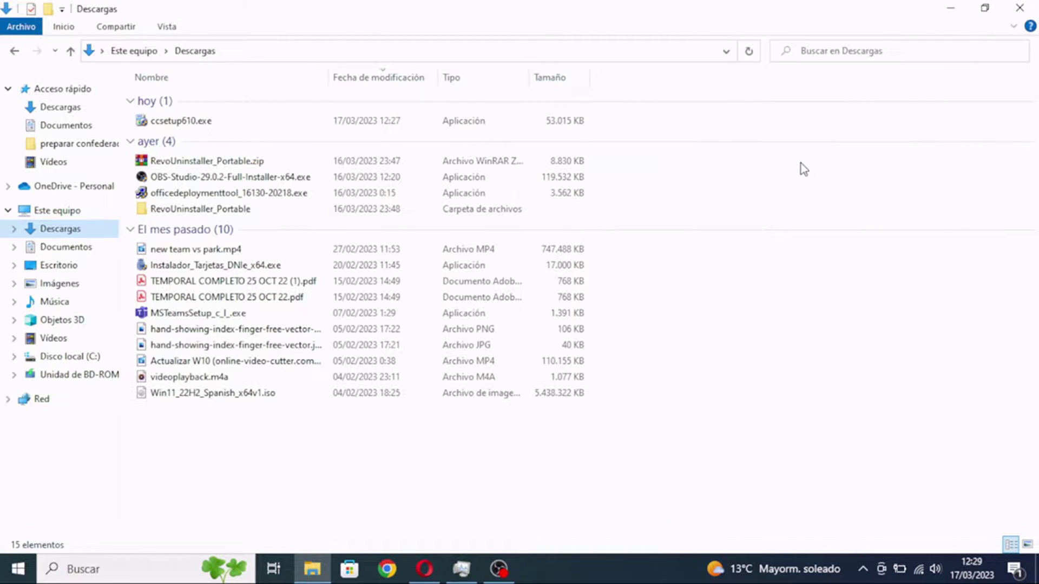
pyautogui.doubleClick(160, 122)
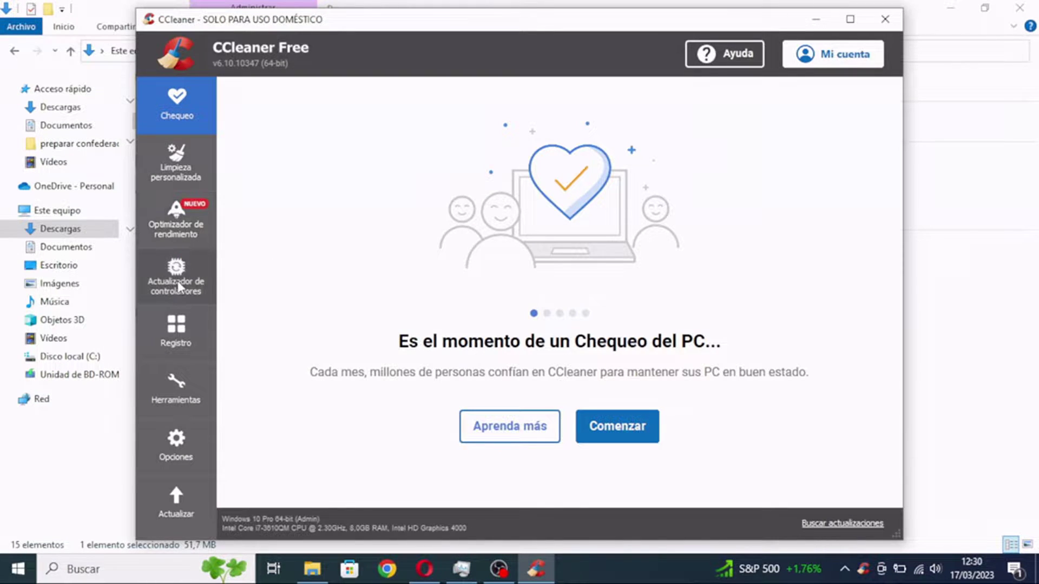
# Open CCleaner's list of Windows startup programs and examine the file path of each entry
pyautogui.click(181, 393)
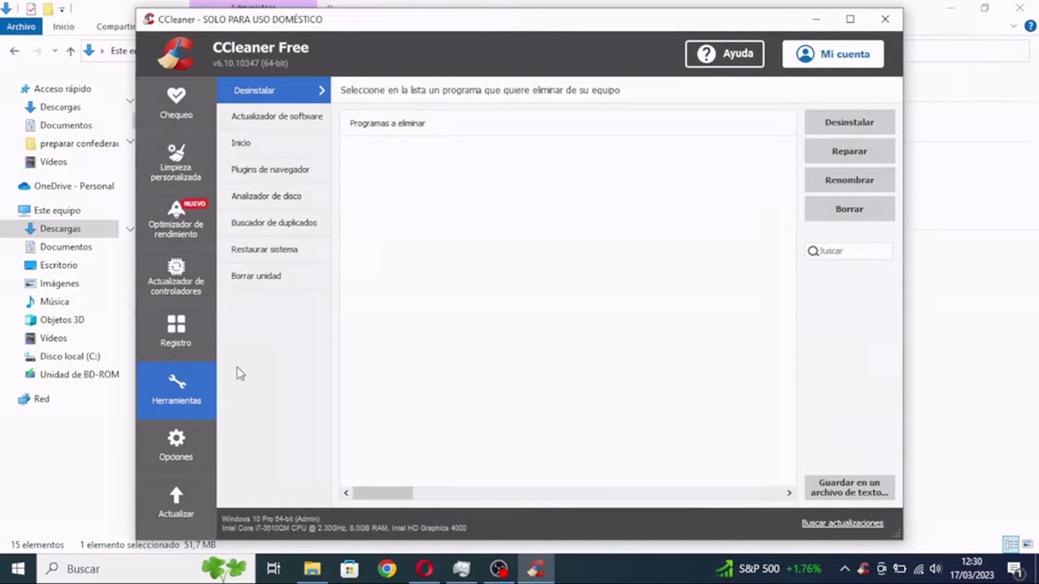
pyautogui.click(255, 156)
pyautogui.moveTo(466, 498); pyautogui.dragTo(651, 466)
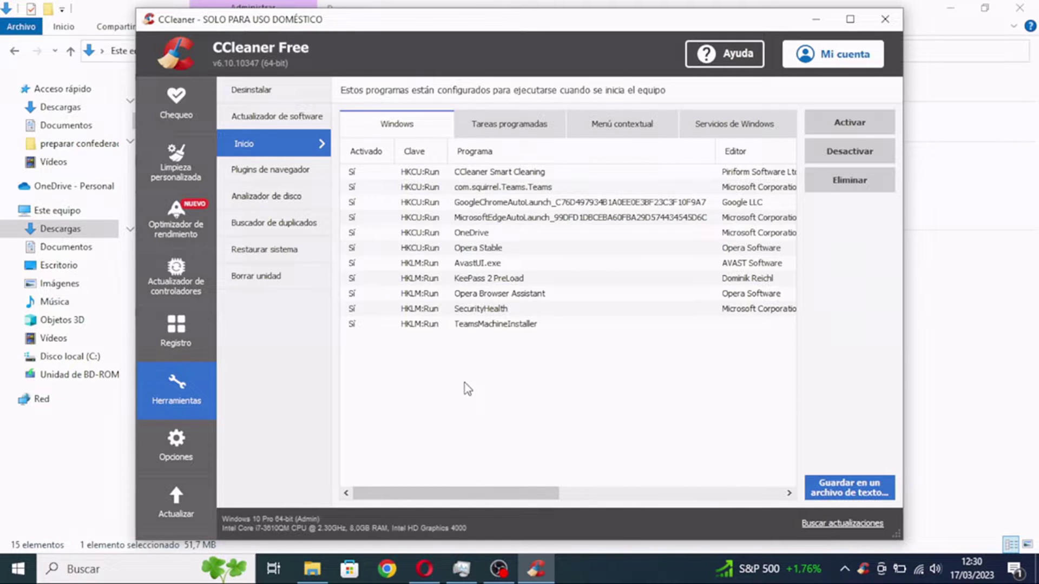
pyautogui.moveTo(452, 481); pyautogui.dragTo(638, 482)
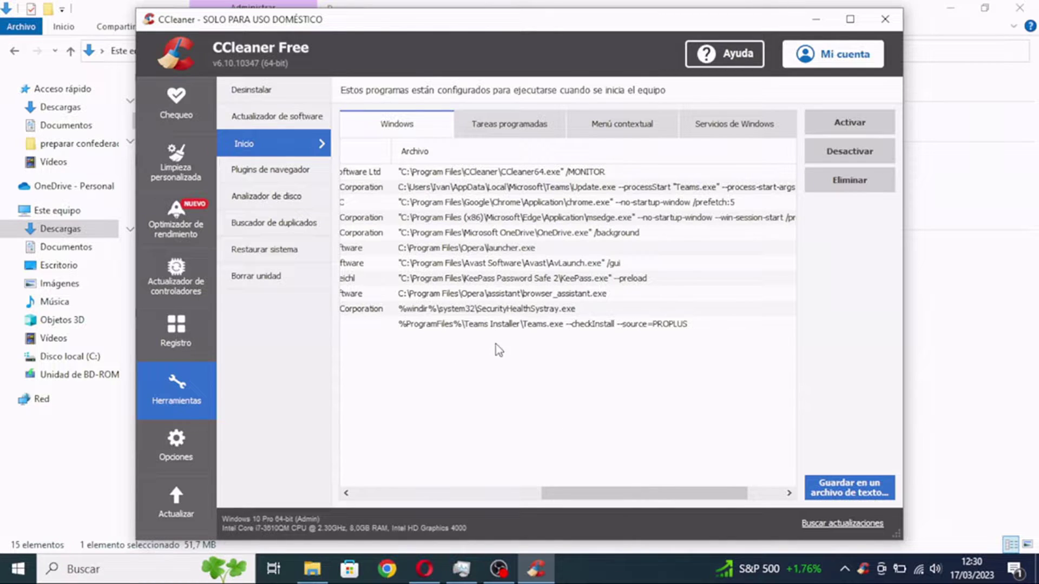
# Switch to Task Manager and examine the startup entries' command lines beside the CCleaner list
pyautogui.click(461, 569)
pyautogui.moveTo(604, 76); pyautogui.dragTo(815, 59)
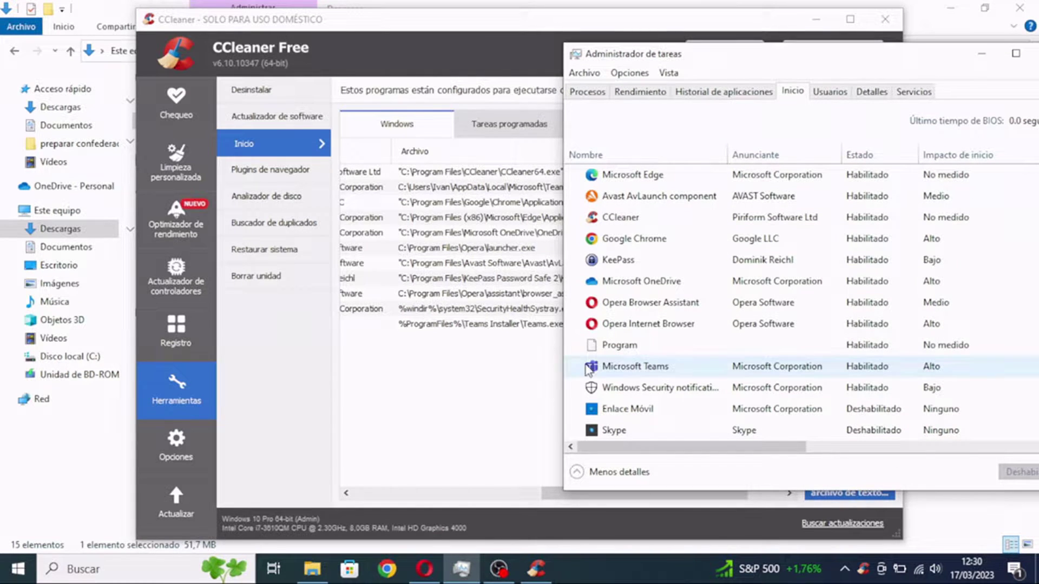
pyautogui.click(614, 433)
pyautogui.moveTo(616, 447); pyautogui.dragTo(836, 447)
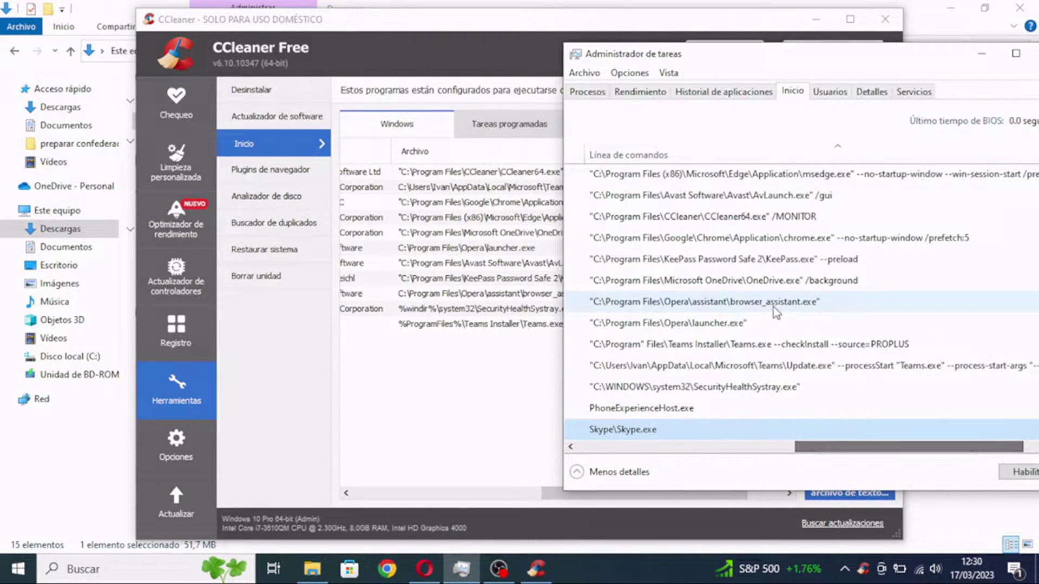
# Permanently delete the startup entry pointing to Teams Installer\Teams.exe in CCleaner
pyautogui.click(375, 364)
pyautogui.click(478, 325)
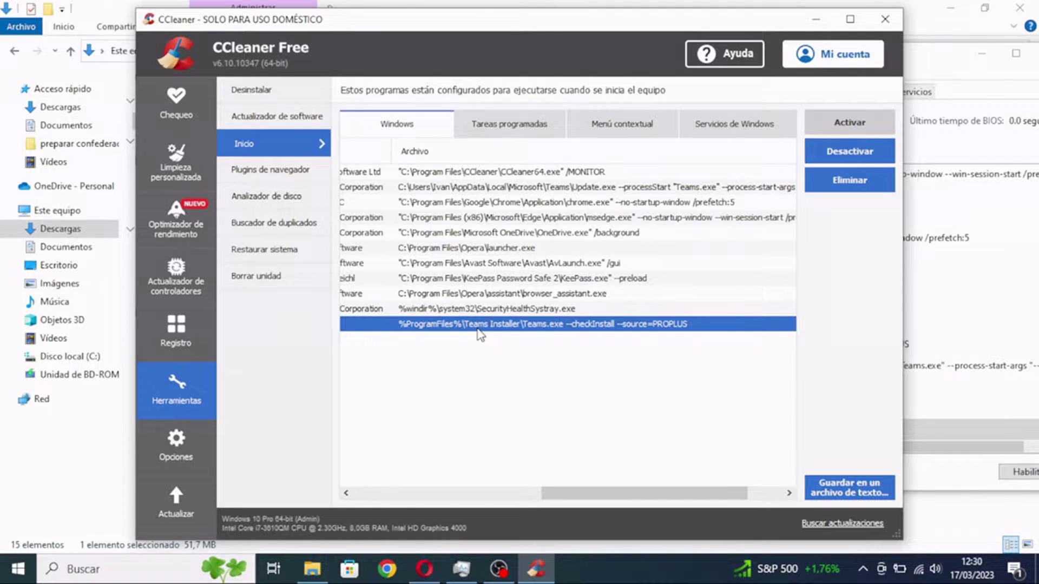
pyautogui.rightClick(480, 335)
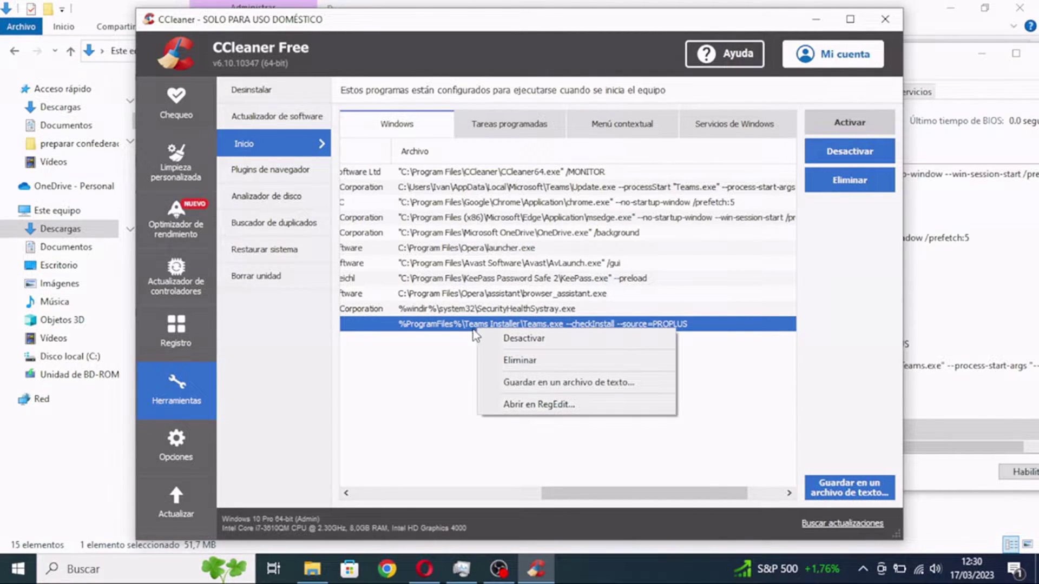
pyautogui.click(514, 362)
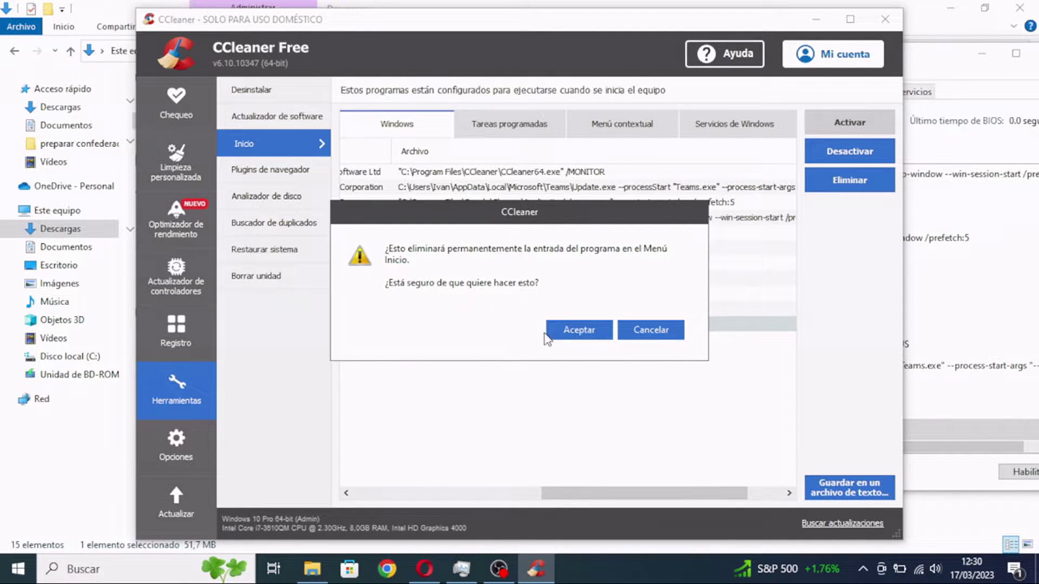
pyautogui.click(557, 332)
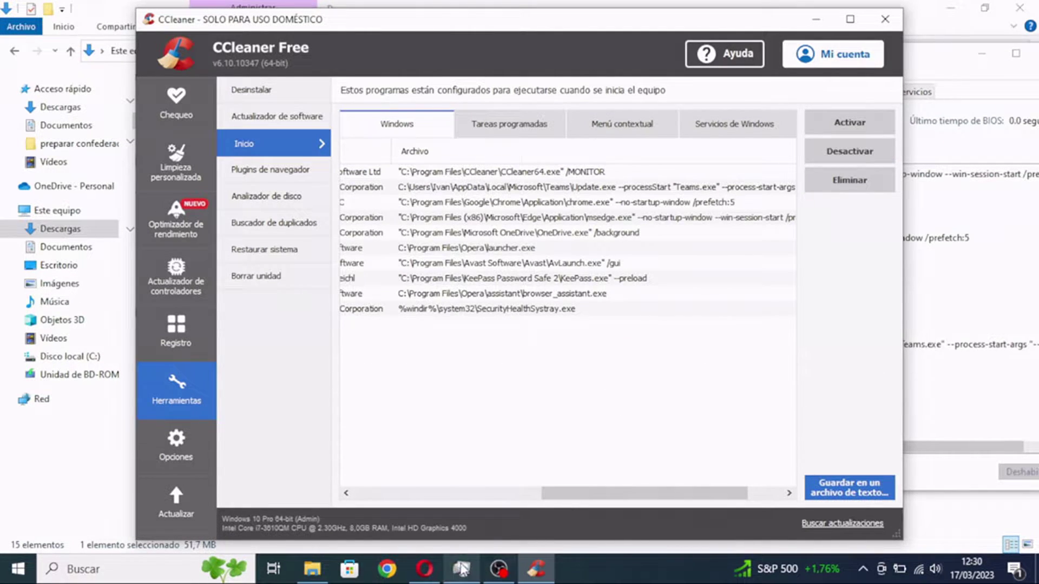
# Switch to Task Manager and check the startup list for the Program entry
pyautogui.click(462, 570)
pyautogui.moveTo(835, 450); pyautogui.dragTo(597, 455)
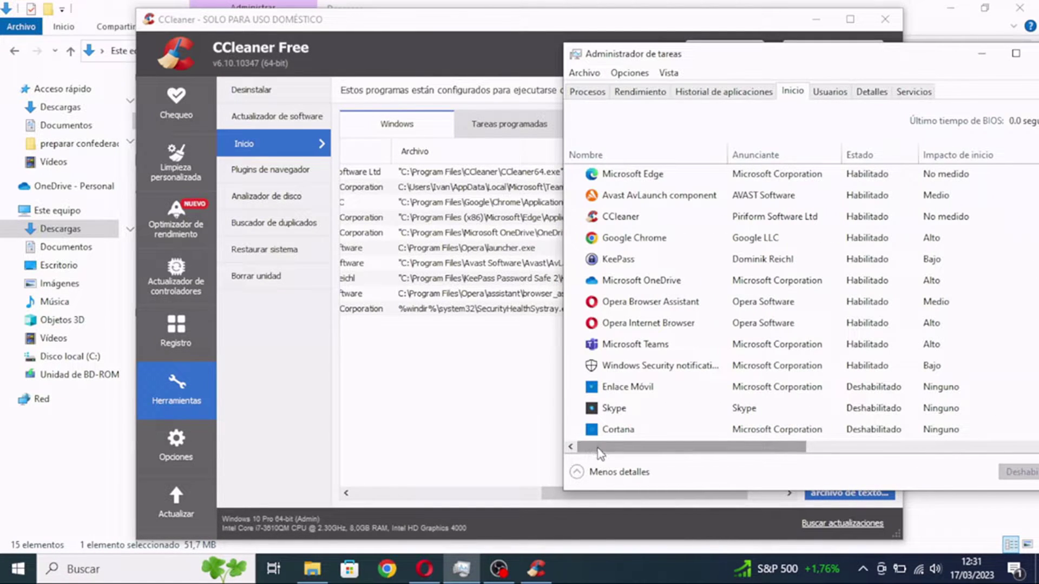
pyautogui.moveTo(760, 61); pyautogui.dragTo(516, 53)
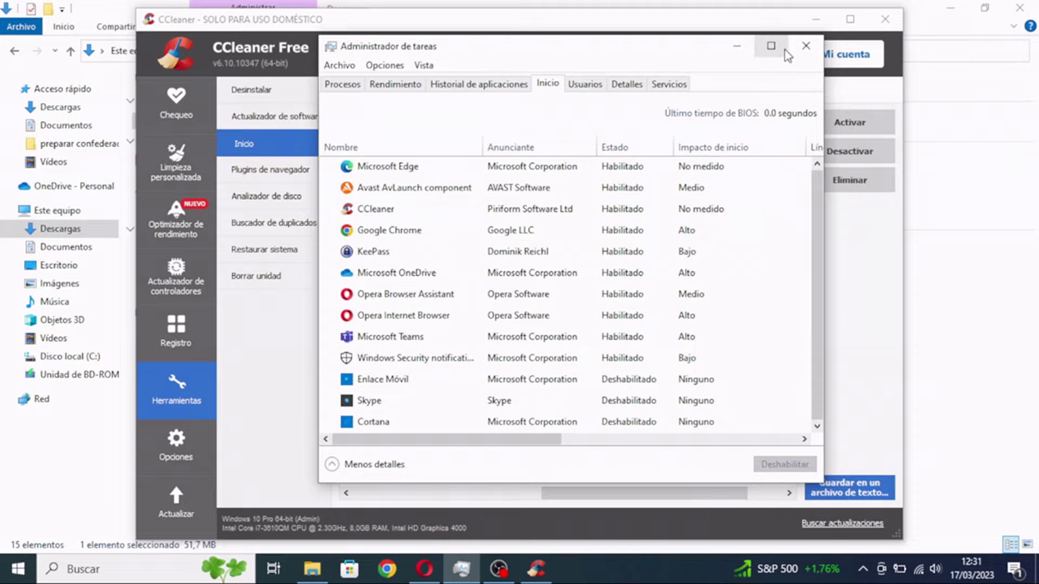
pyautogui.click(771, 47)
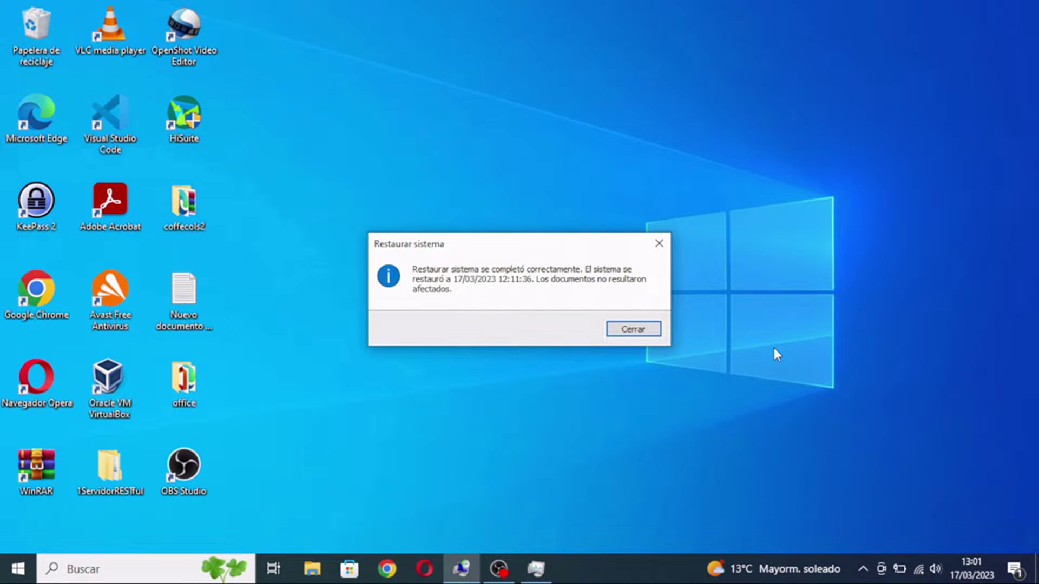
# Check the Task Manager startup list for the Program entry and close the System Restore completion message
pyautogui.click(536, 569)
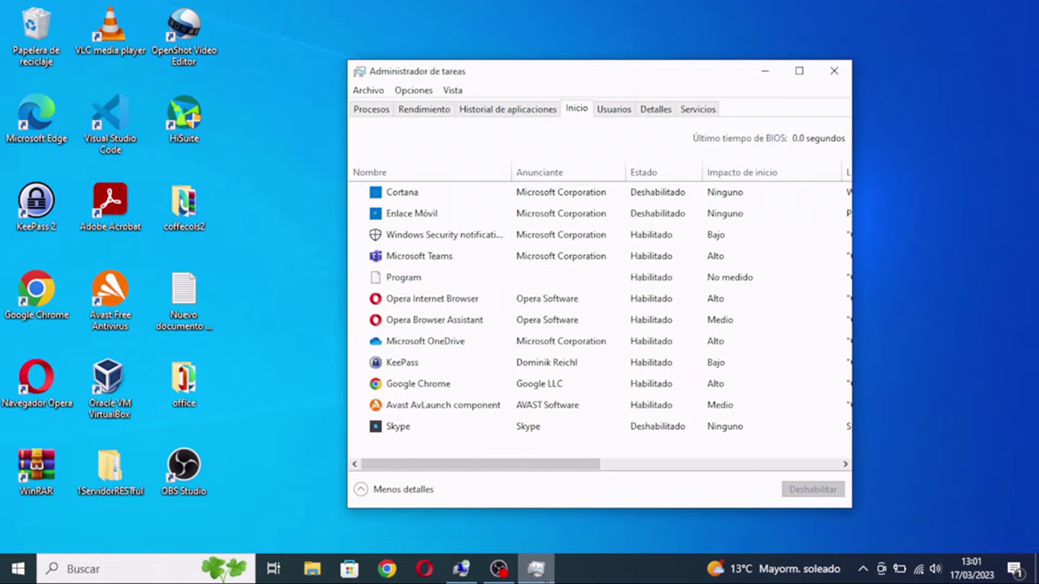
pyautogui.click(764, 71)
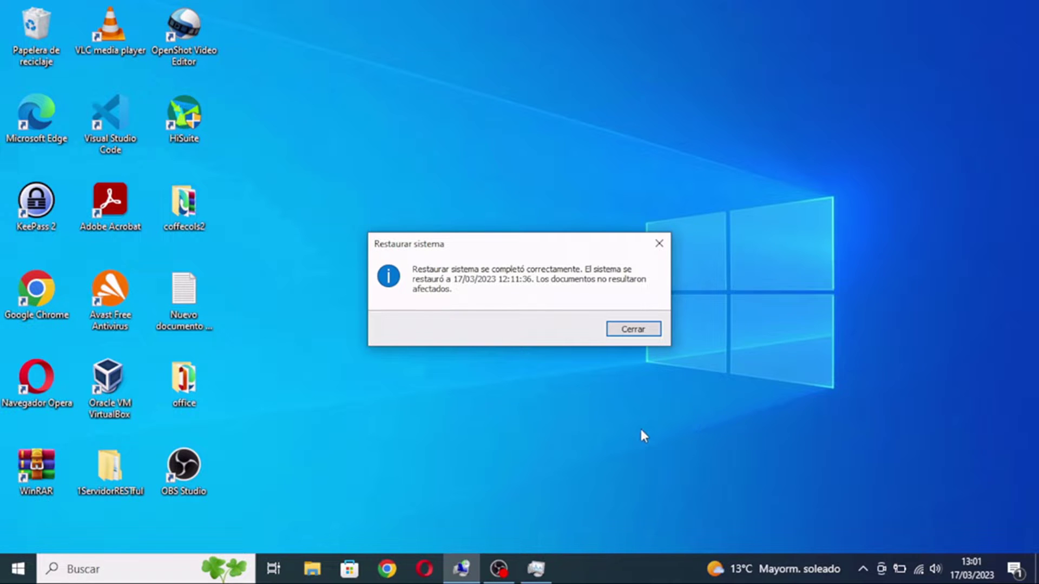
pyautogui.click(631, 328)
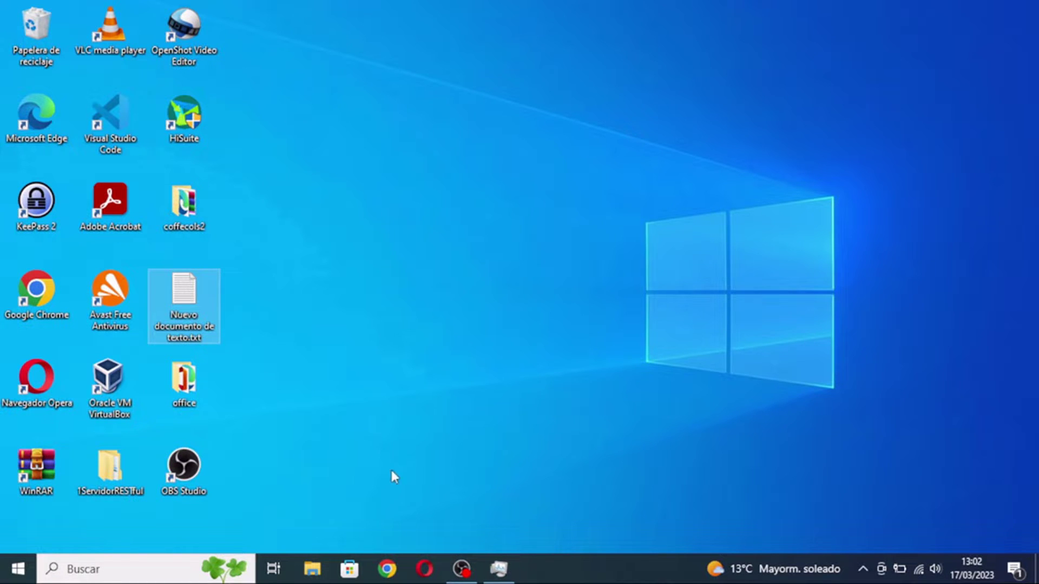
pyautogui.click(508, 569)
pyautogui.moveTo(510, 465)
pyautogui.mouseDown()
pyautogui.moveTo(719, 464)
pyautogui.moveTo(503, 465)
pyautogui.mouseUp()
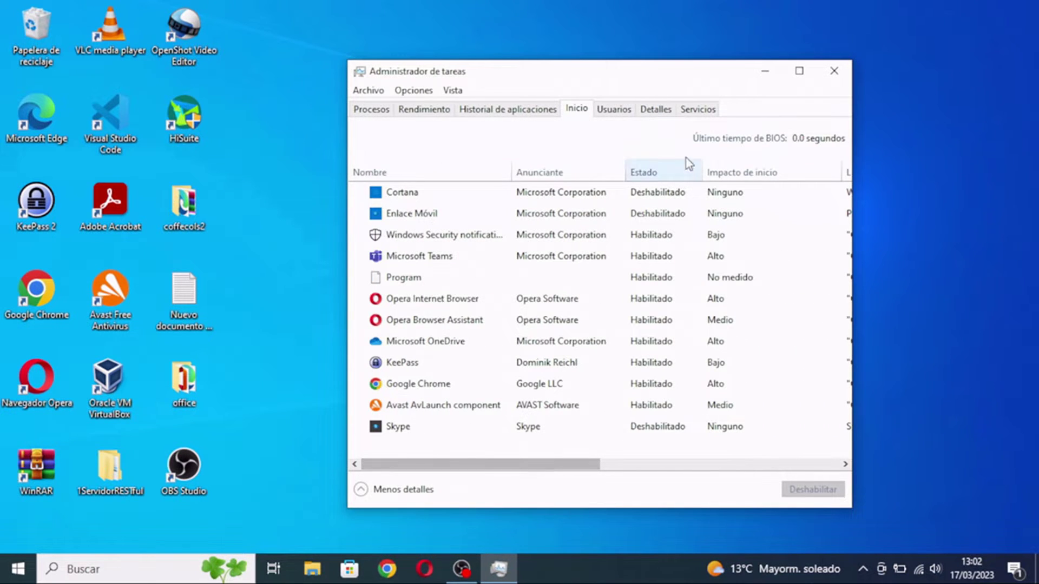
pyautogui.click(764, 71)
# Open Nuevo documento de texto.txt from the desktop, review its three registry Run key paths, and minimize the file
pyautogui.doubleClick(209, 307)
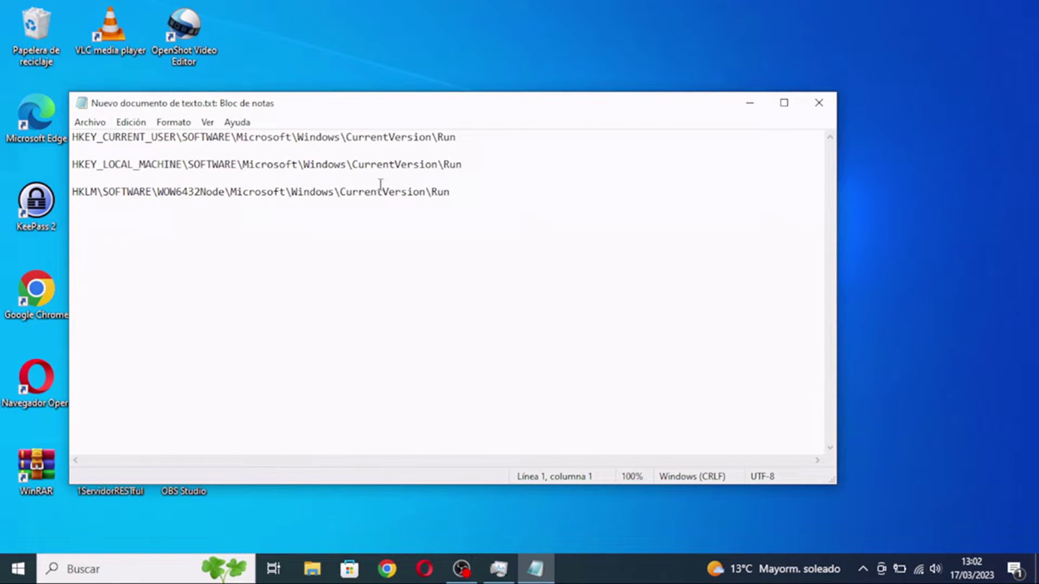
pyautogui.moveTo(457, 137); pyautogui.dragTo(73, 138)
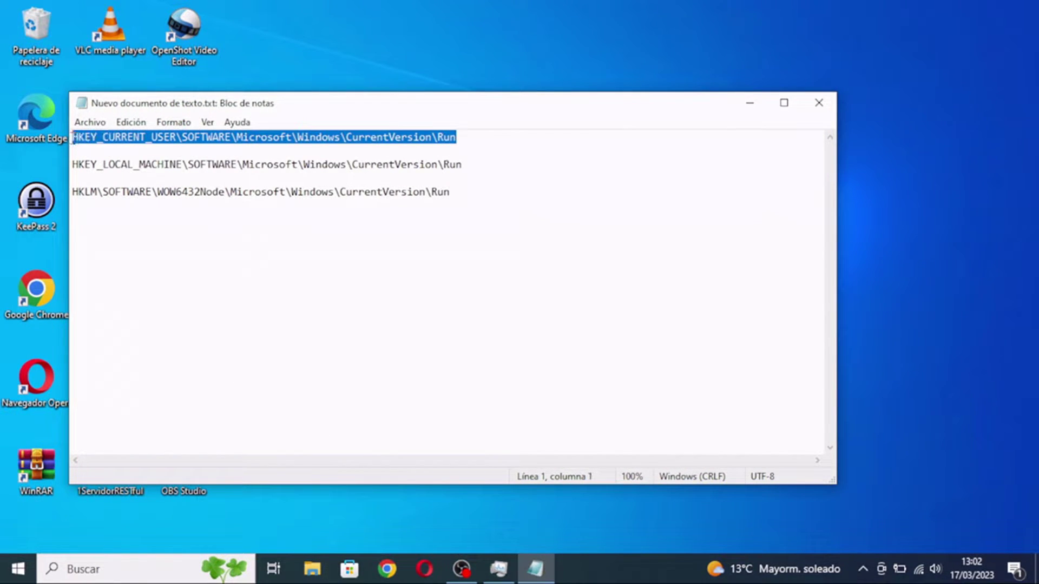
pyautogui.click(463, 139)
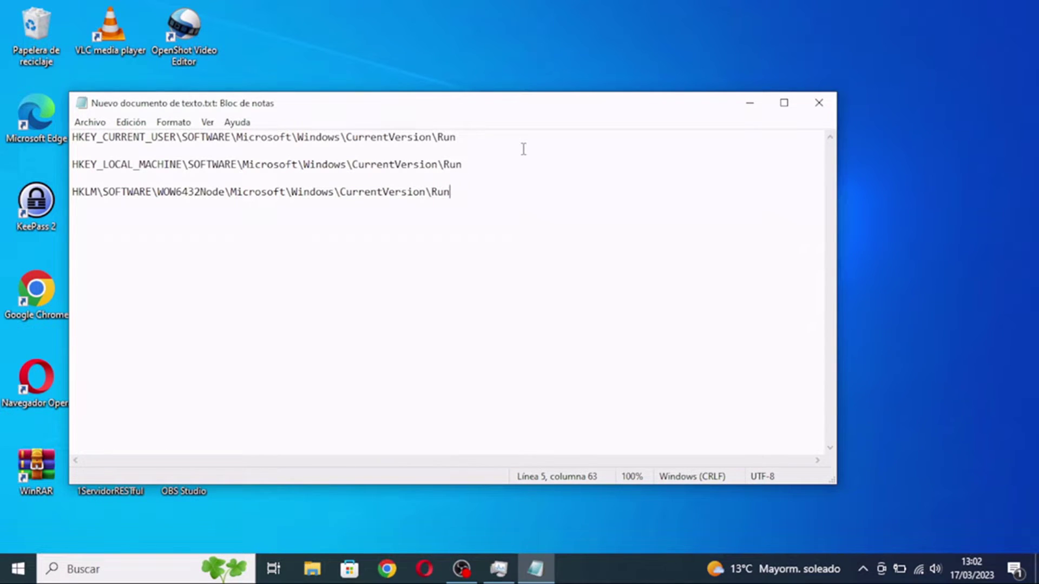
pyautogui.click(748, 103)
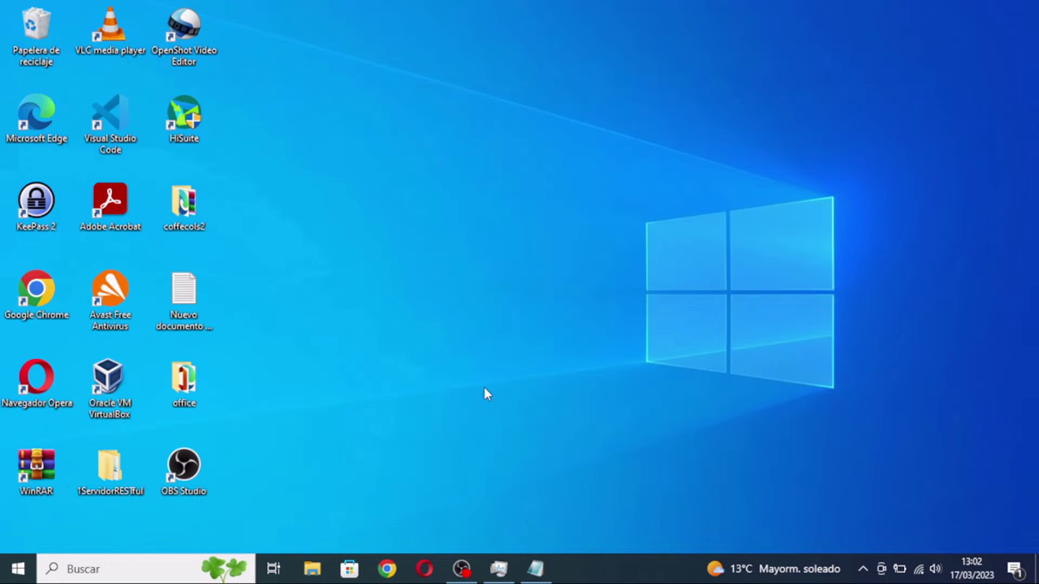
# Open the Windows search
pyautogui.click(104, 568)
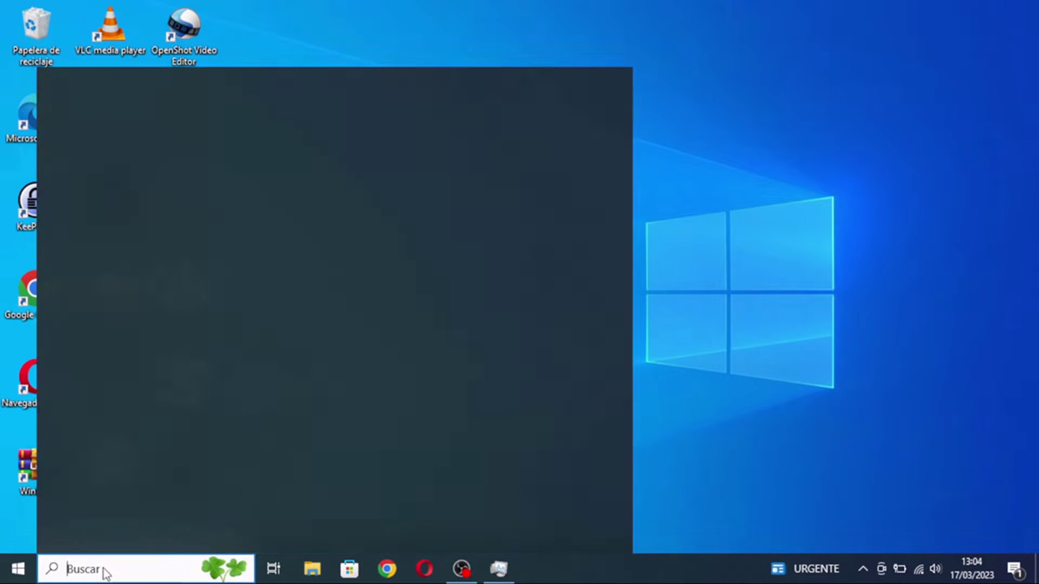
pyautogui.write('edi')
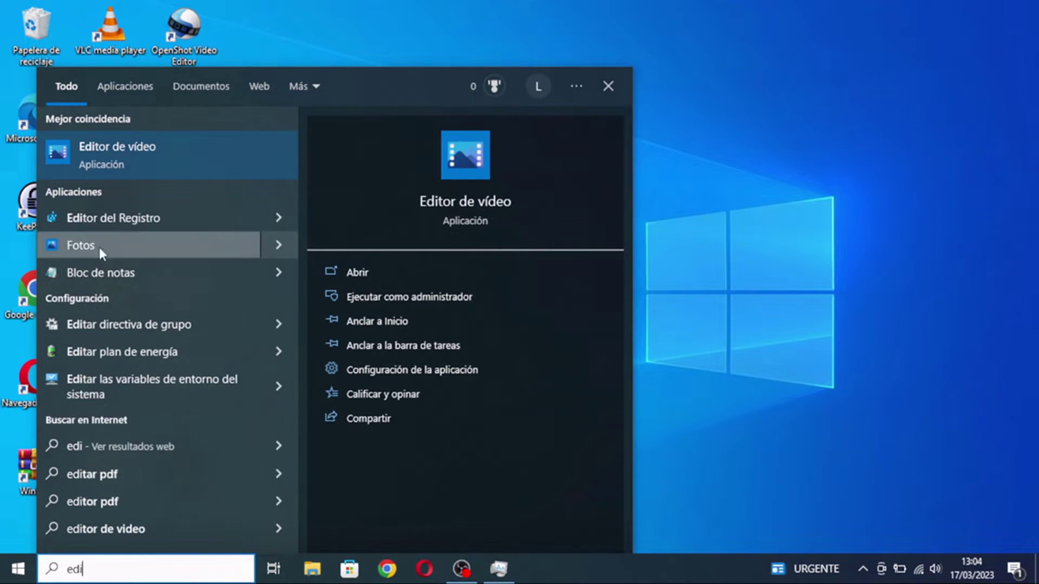
pyautogui.write('tor')
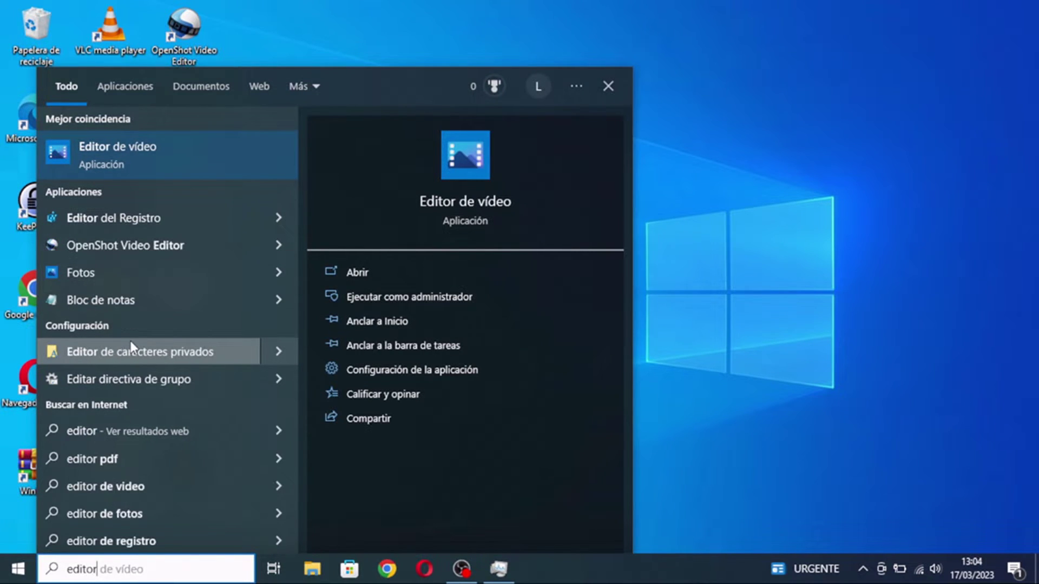
pyautogui.press('BackSpace')
pyautogui.press('BackSpace')
pyautogui.press('BackSpace')
pyautogui.press('BackSpace')
pyautogui.press('BackSpace')
pyautogui.press('BackSpace')
# Search for "reged" and run Editor del Registro as administrator
pyautogui.write('re')
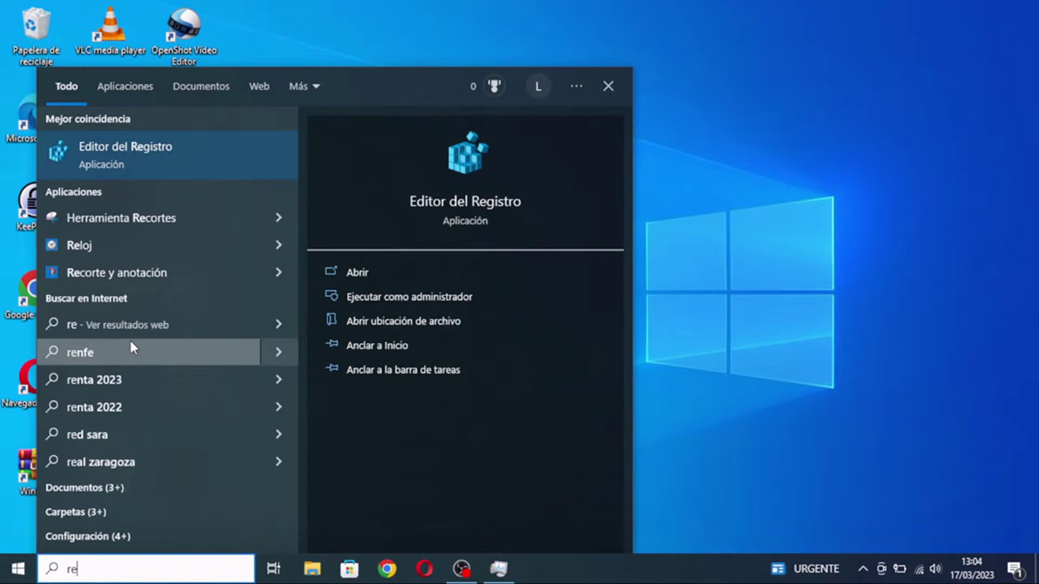
pyautogui.write('ged')
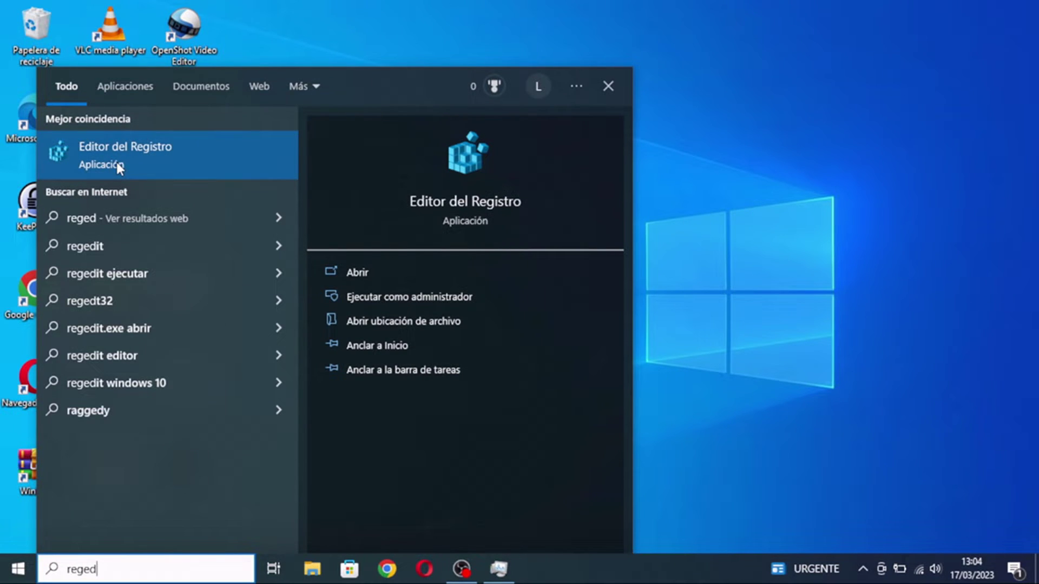
pyautogui.rightClick(118, 167)
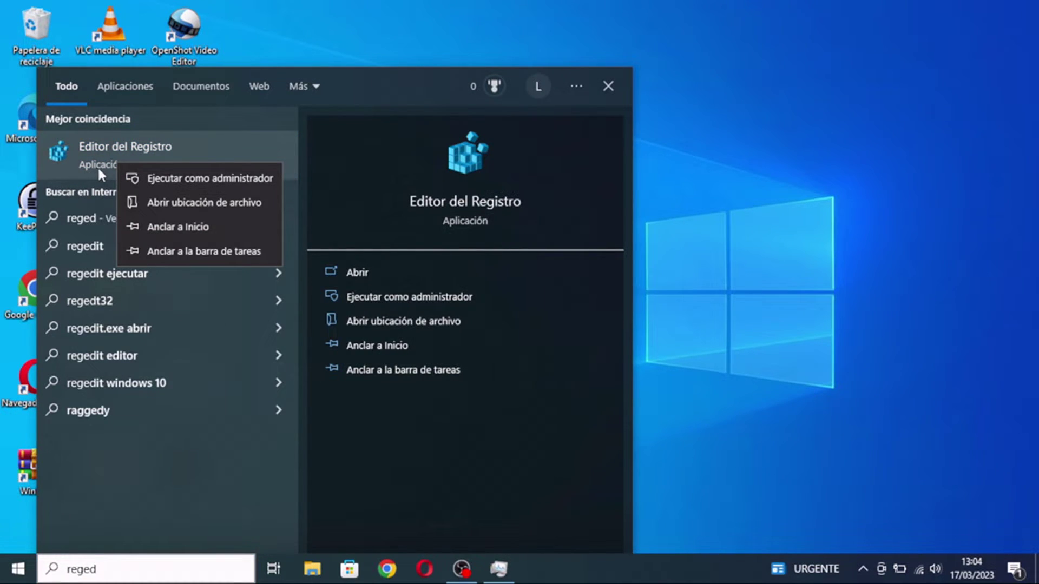
pyautogui.click(141, 177)
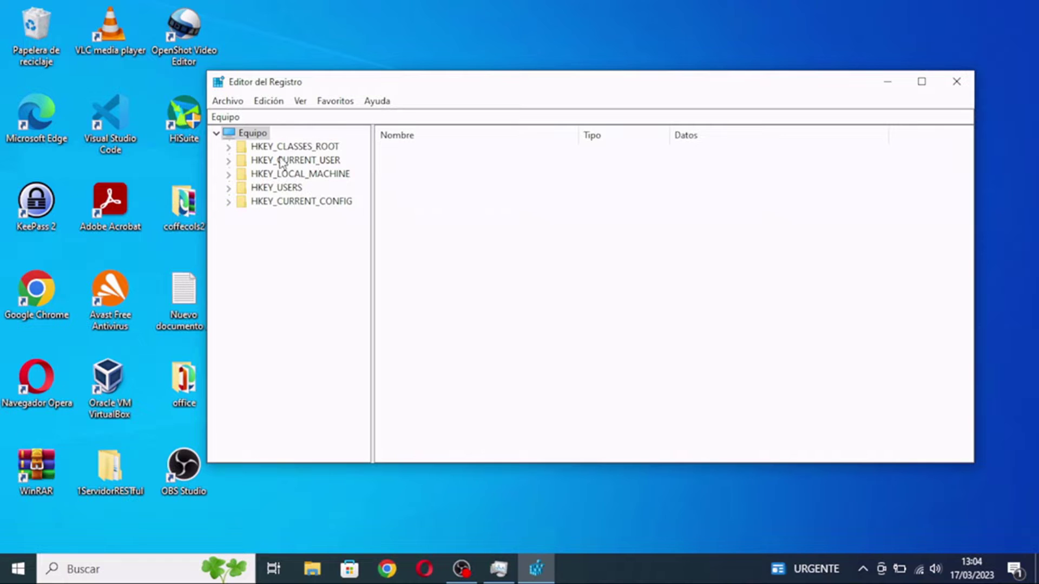
# Copy the first path from Nuevo documento de texto.txt and go to HKEY_CURRENT_USER\SOFTWARE\Microsoft\Windows\CurrentVersion\Run in the Registry Editor
pyautogui.click(275, 117)
pyautogui.doubleClick(253, 116)
pyautogui.press('BackSpace')
pyautogui.click(887, 82)
pyautogui.doubleClick(184, 301)
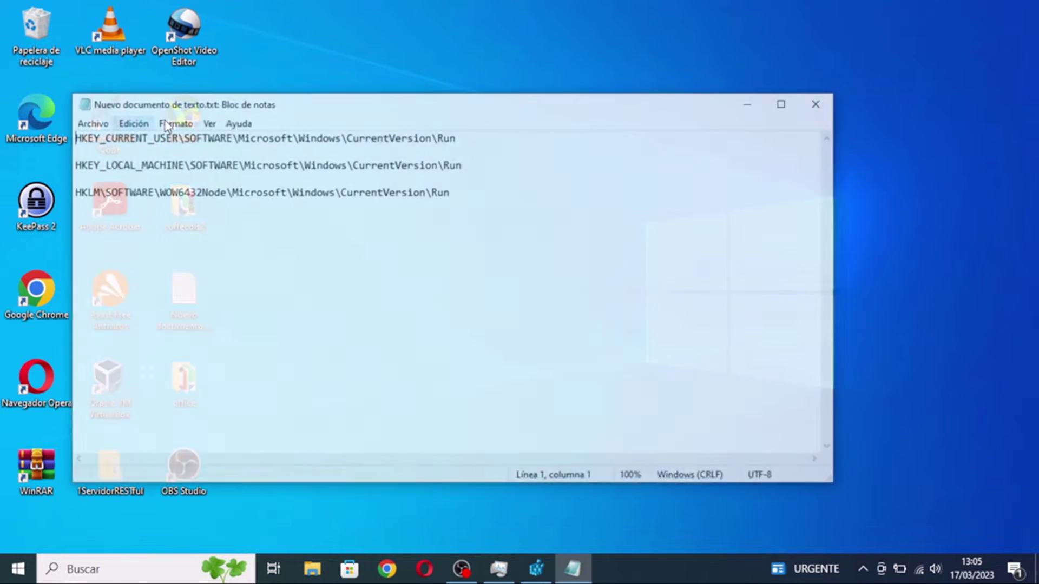
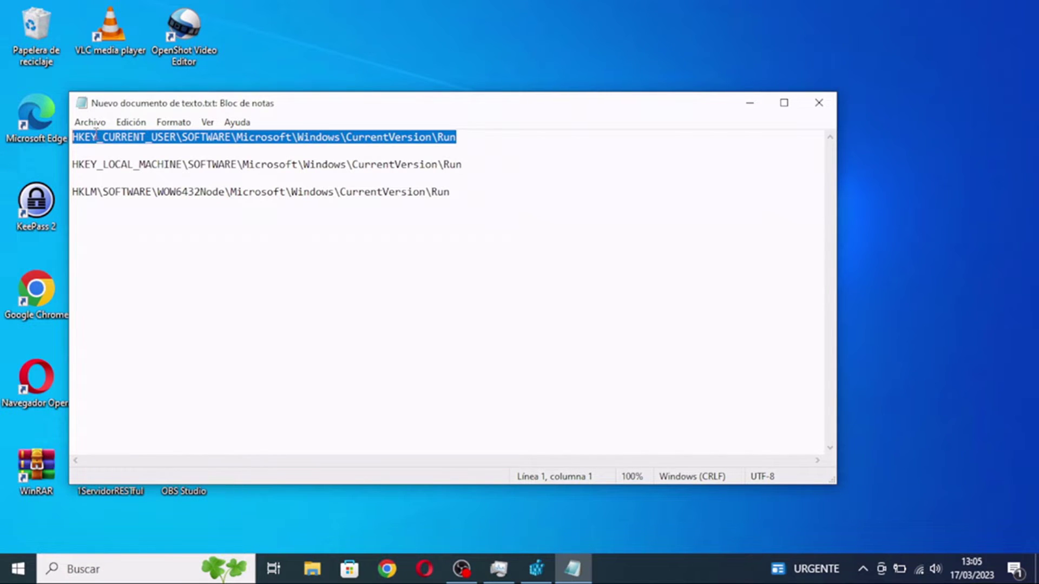
pyautogui.click(536, 569)
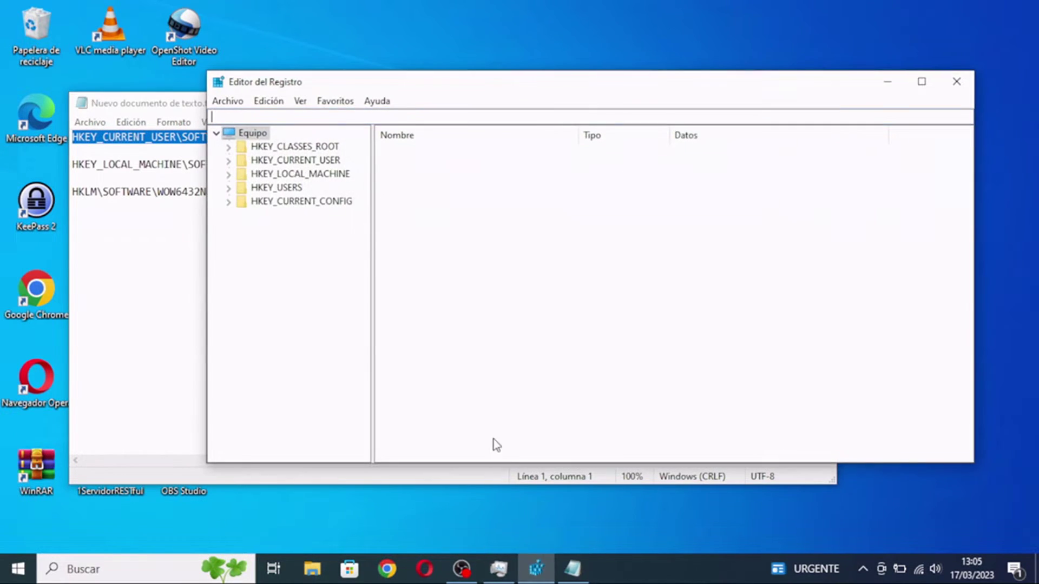
pyautogui.write('HKEY_CURRENT_USER\\SOFTWARE\\Microsoft\\Windows\\CurrentVersion\\Run')
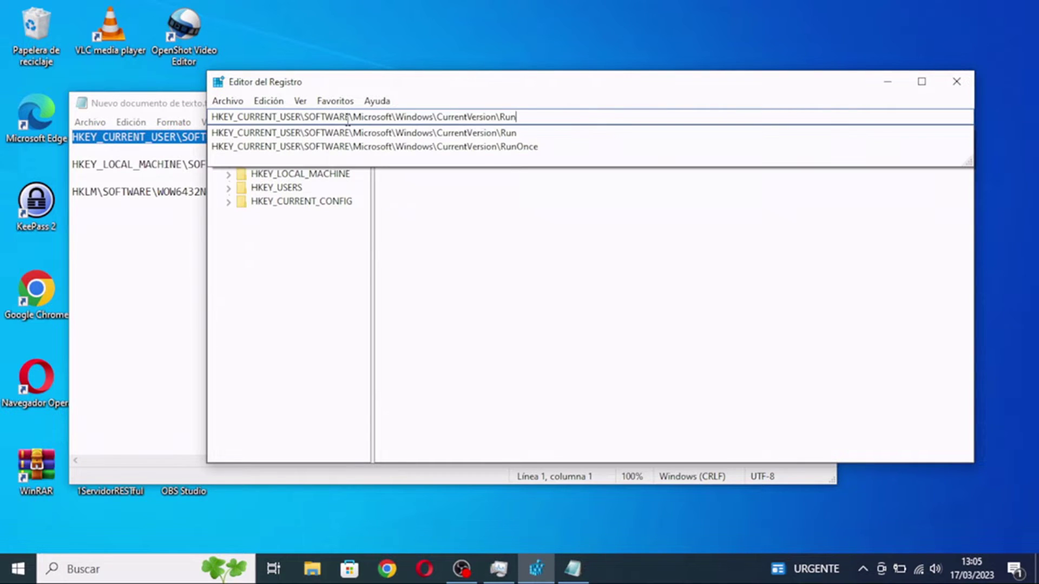
pyautogui.press('Return')
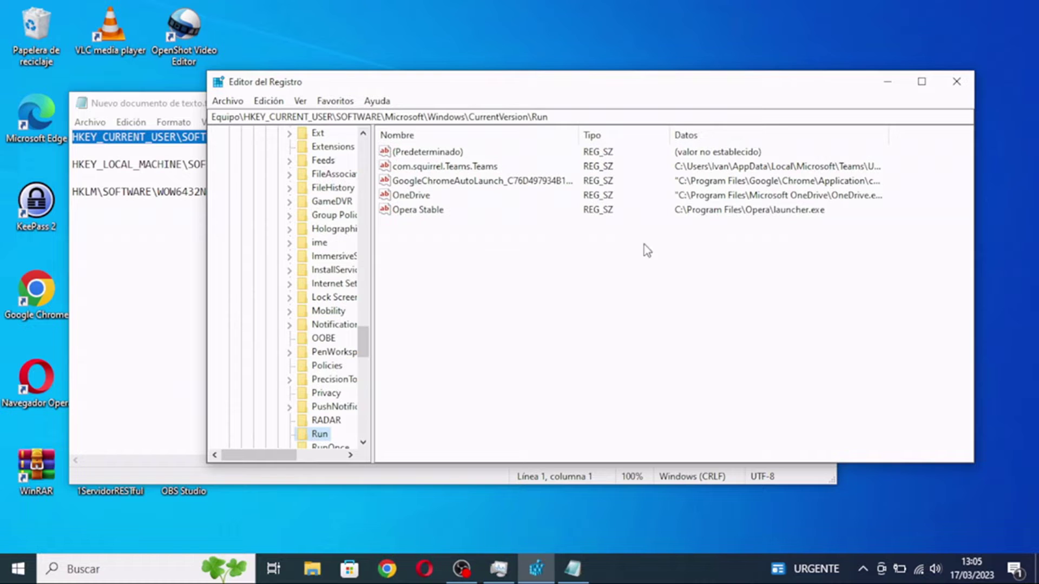
# Widen the Datos column and maximize the Registry Editor so the full startup commands can be read
pyautogui.moveTo(888, 135); pyautogui.dragTo(988, 137)
pyautogui.click(933, 252)
pyautogui.moveTo(778, 453); pyautogui.dragTo(851, 456)
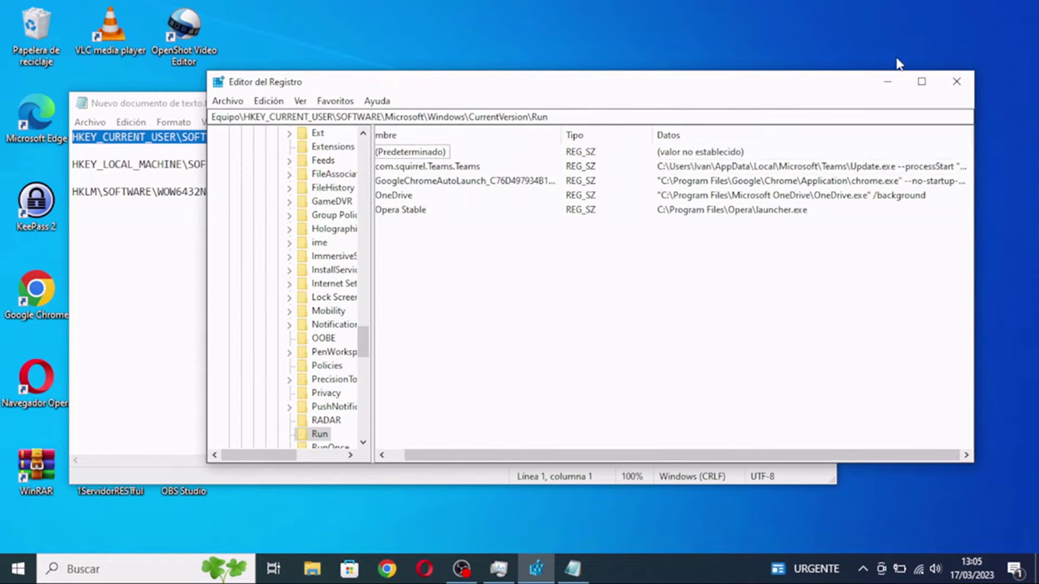
pyautogui.click(922, 81)
pyautogui.moveTo(779, 59); pyautogui.dragTo(1012, 64)
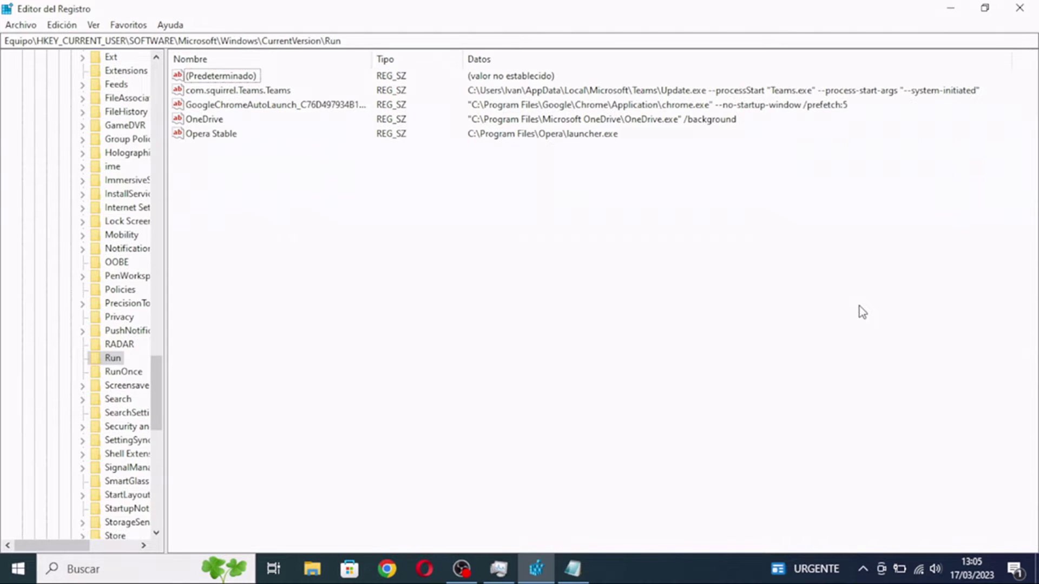
# Switch to Task Manager and compare the Program entry's command line with the values in the HKEY_CURRENT_USER Run key
pyautogui.click(498, 569)
pyautogui.moveTo(544, 465); pyautogui.dragTo(714, 462)
pyautogui.click(411, 277)
pyautogui.click(756, 75)
pyautogui.click(498, 568)
pyautogui.moveTo(629, 465)
pyautogui.mouseDown()
pyautogui.moveTo(385, 465)
pyautogui.moveTo(628, 469)
pyautogui.mouseUp()
pyautogui.click(765, 71)
# Copy the second path from the text file and go to HKEY_LOCAL_MACHINE\SOFTWARE\Microsoft\Windows\CurrentVersion\Run in the Registry Editor
pyautogui.click(571, 578)
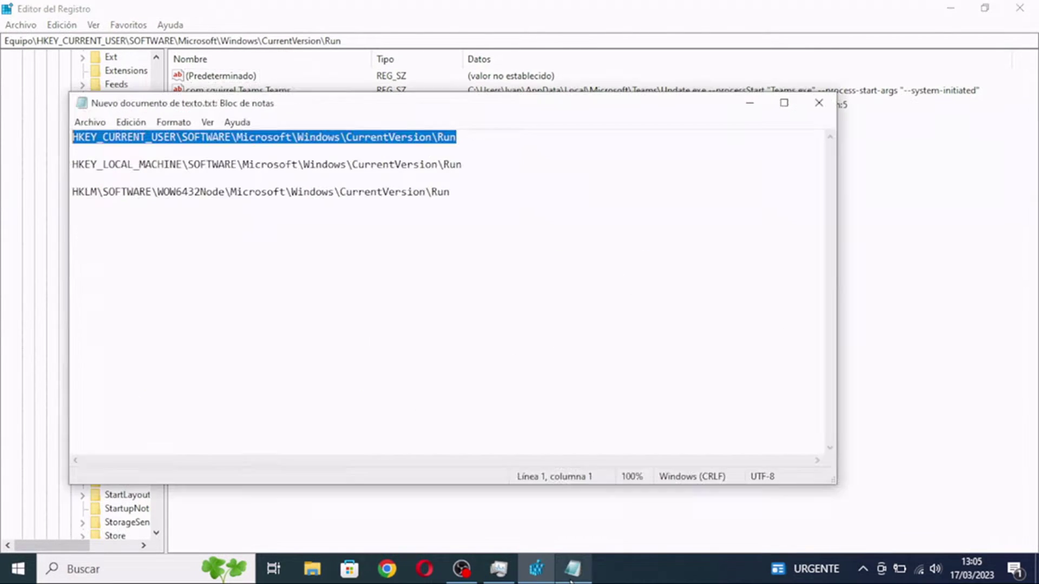
pyautogui.moveTo(464, 165); pyautogui.dragTo(90, 146)
pyautogui.hotkey('ctrl', 'c')
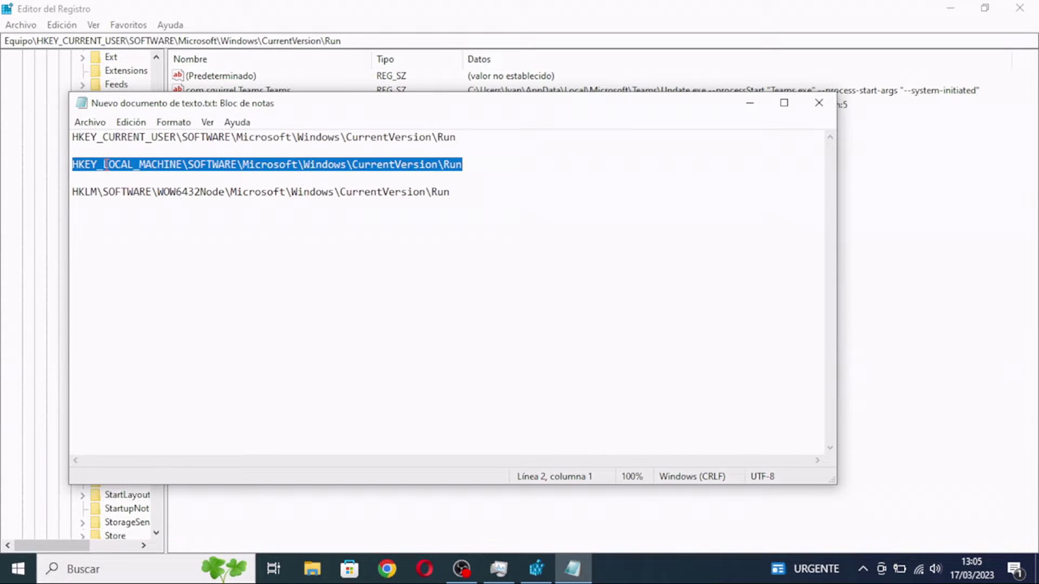
pyautogui.click(748, 106)
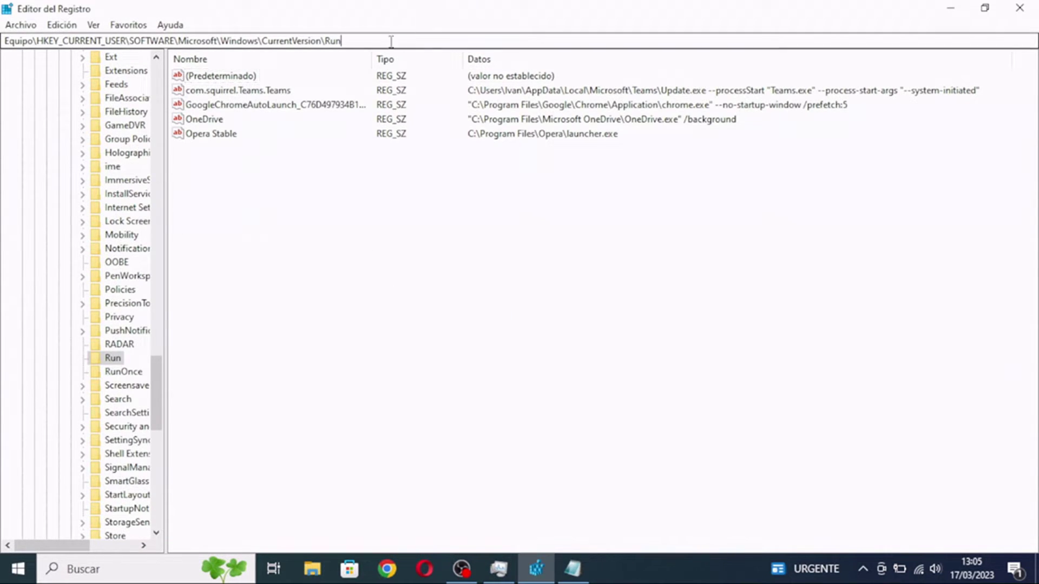
pyautogui.moveTo(390, 42); pyautogui.dragTo(5, 42)
pyautogui.press('BackSpace')
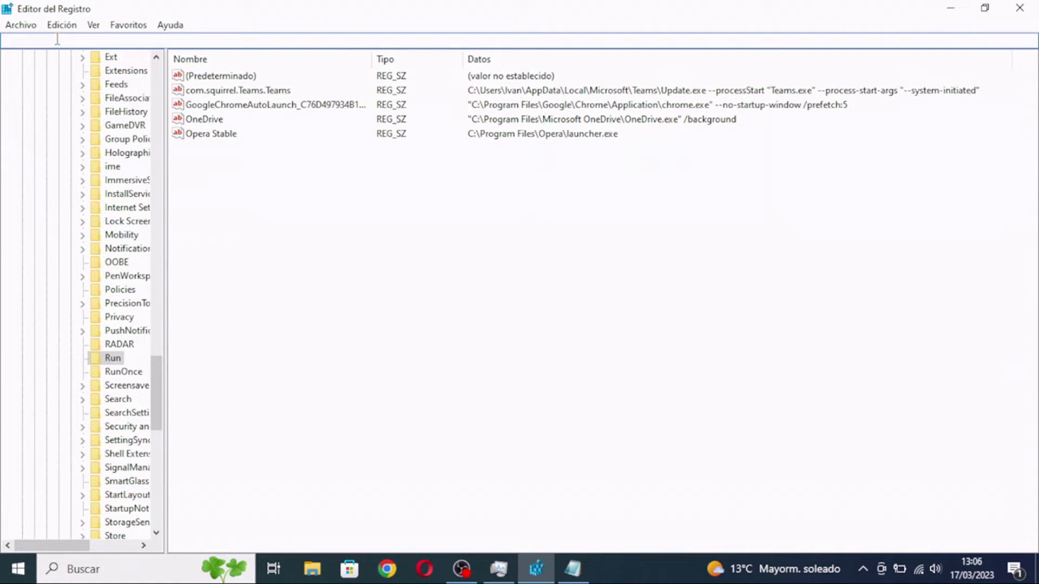
pyautogui.click(572, 568)
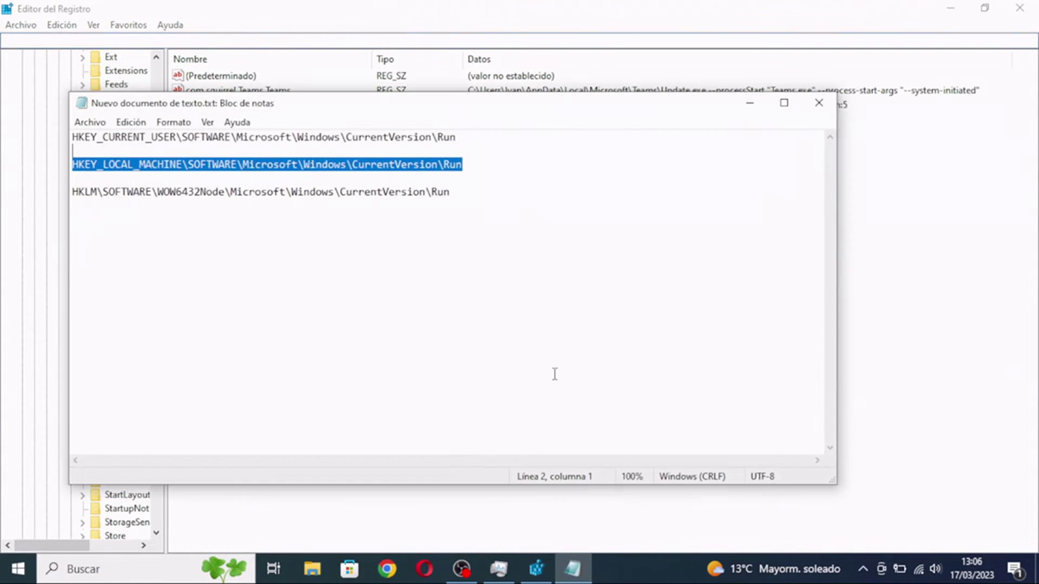
pyautogui.click(41, 41)
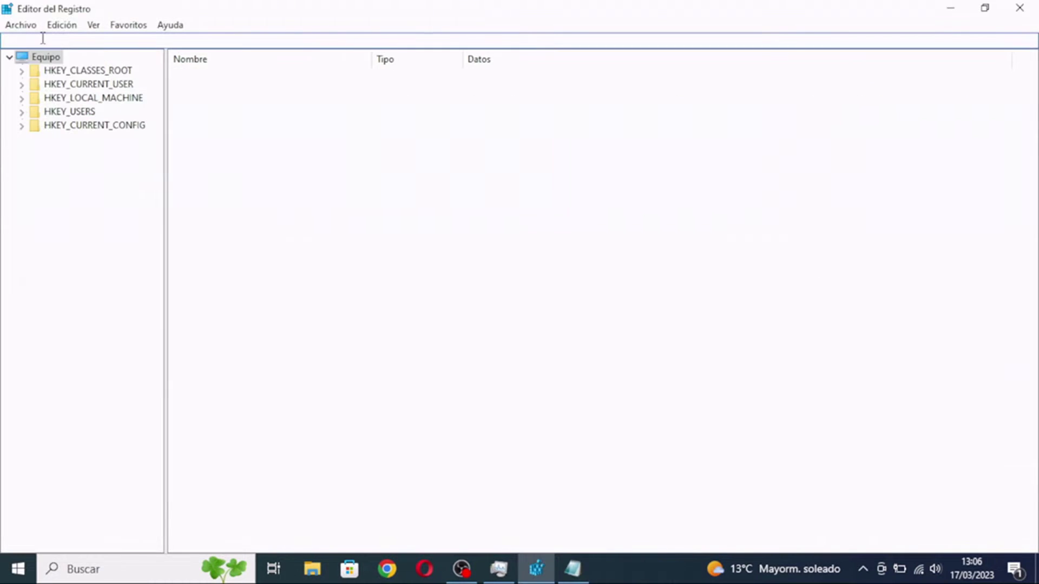
pyautogui.hotkey('ctrl', 'v')
pyautogui.press('Return')
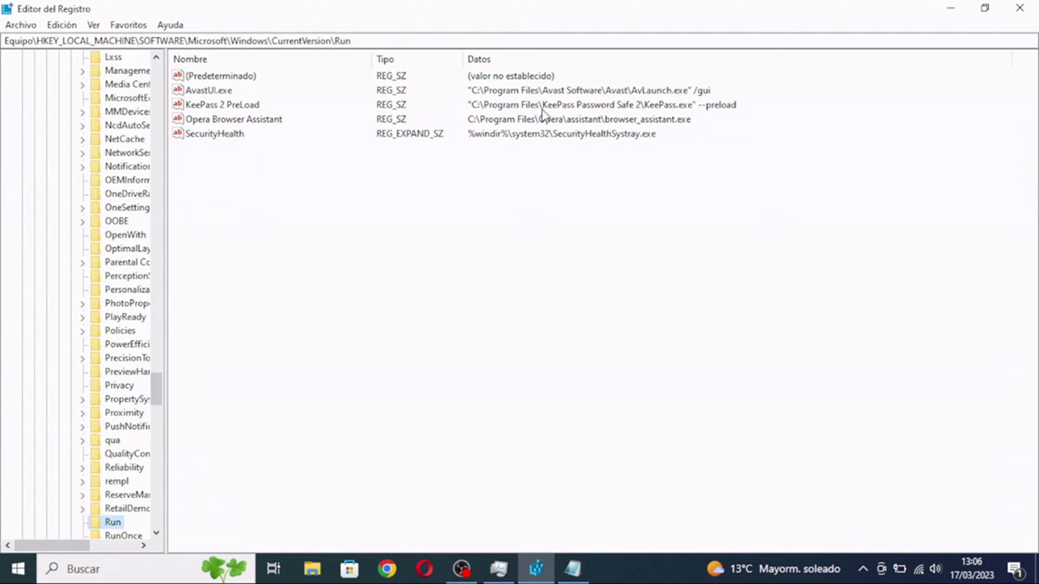
# Check the startup command lines in Task Manager against the HKEY_LOCAL_MACHINE Run values, and minimize Task Manager
pyautogui.click(498, 569)
pyautogui.moveTo(640, 466); pyautogui.dragTo(390, 471)
pyautogui.click(768, 73)
# Copy the third path from the text file and go to HKLM\SOFTWARE\WOW6432Node\Microsoft\Windows\CurrentVersion\Run in the Registry Editor
pyautogui.click(573, 569)
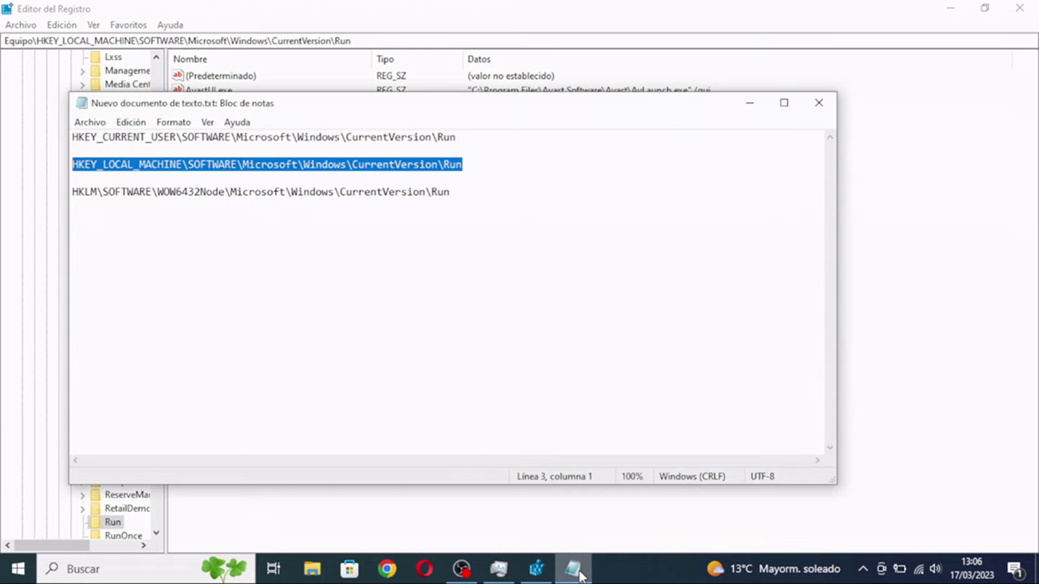
pyautogui.click(458, 190)
pyautogui.moveTo(459, 190); pyautogui.dragTo(74, 195)
pyautogui.hotkey('ctrl', 'c')
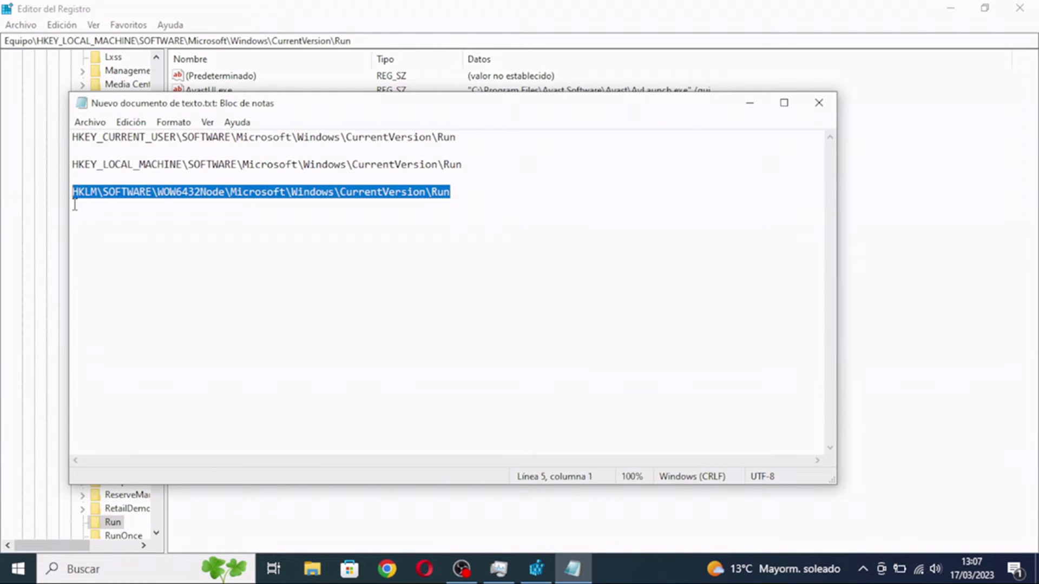
pyautogui.click(755, 108)
pyautogui.click(364, 41)
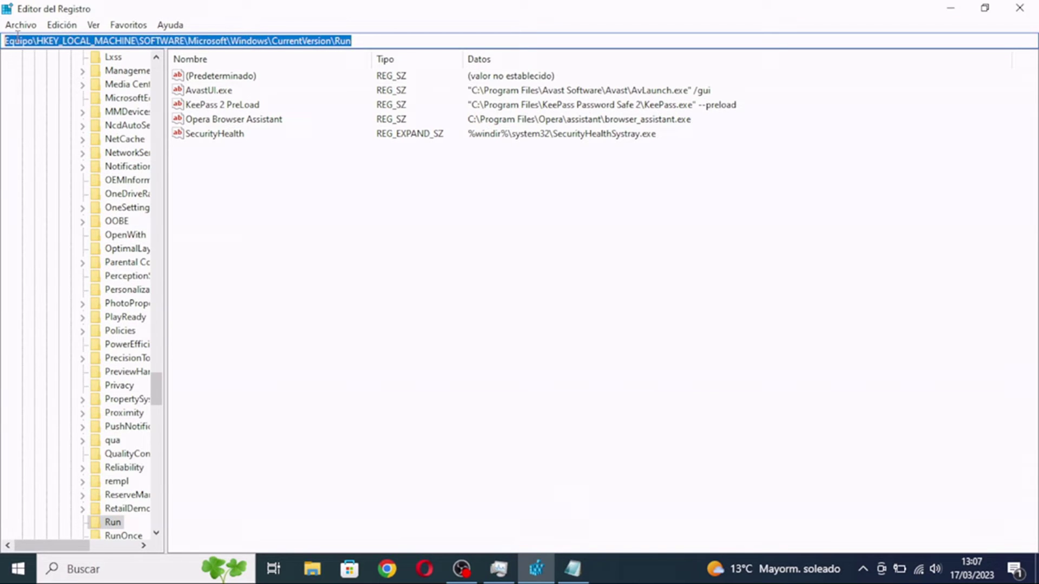
pyautogui.press('BackSpace')
pyautogui.hotkey('ctrl', 'v')
pyautogui.press('Return')
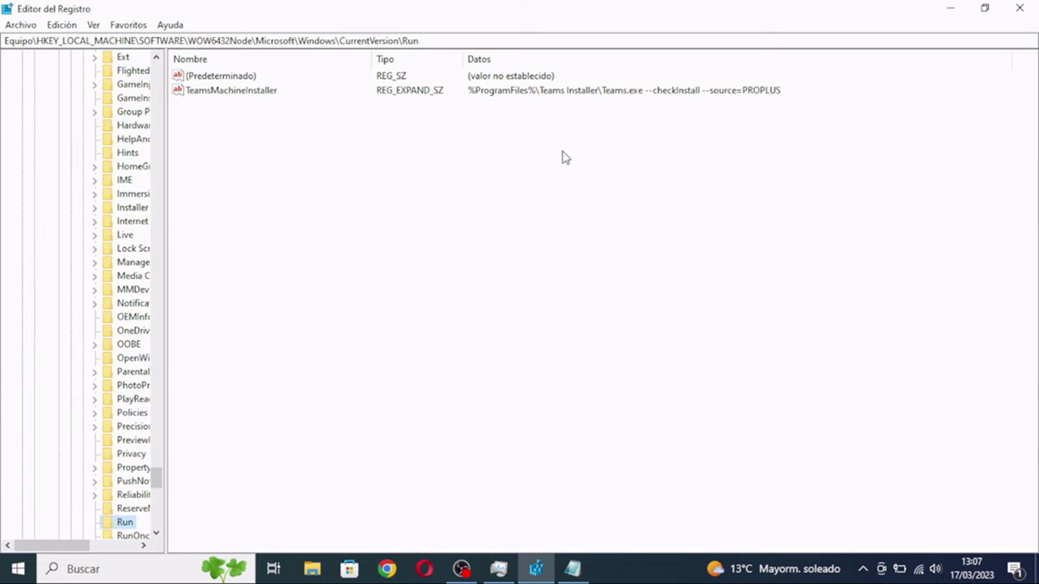
# Compare the TeamsMachineInstaller value's data with the Program entry's command line in Task Manager, arranging the windows so both are visible
pyautogui.click(445, 90)
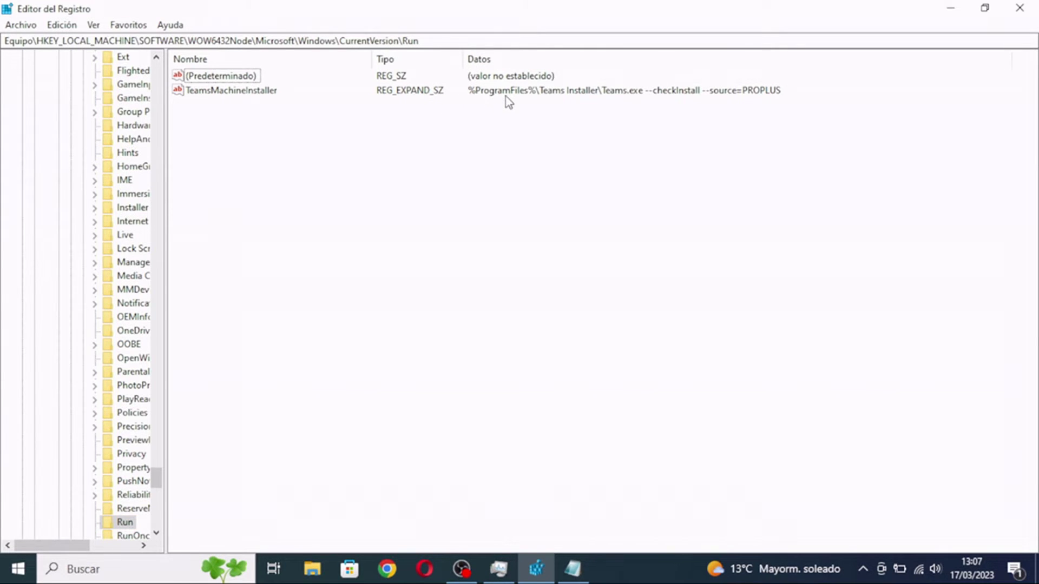
pyautogui.click(217, 91)
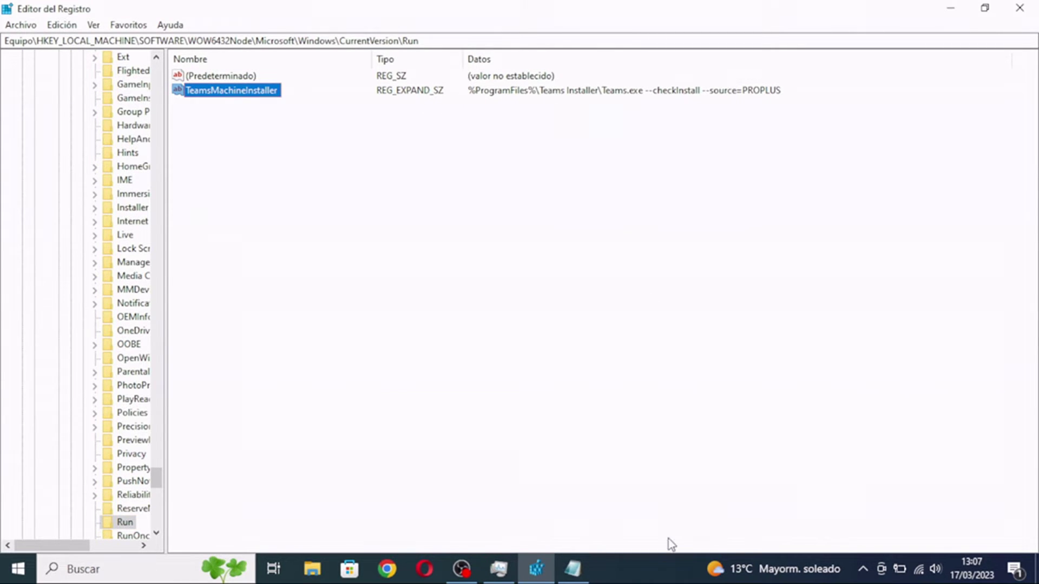
pyautogui.click(581, 571)
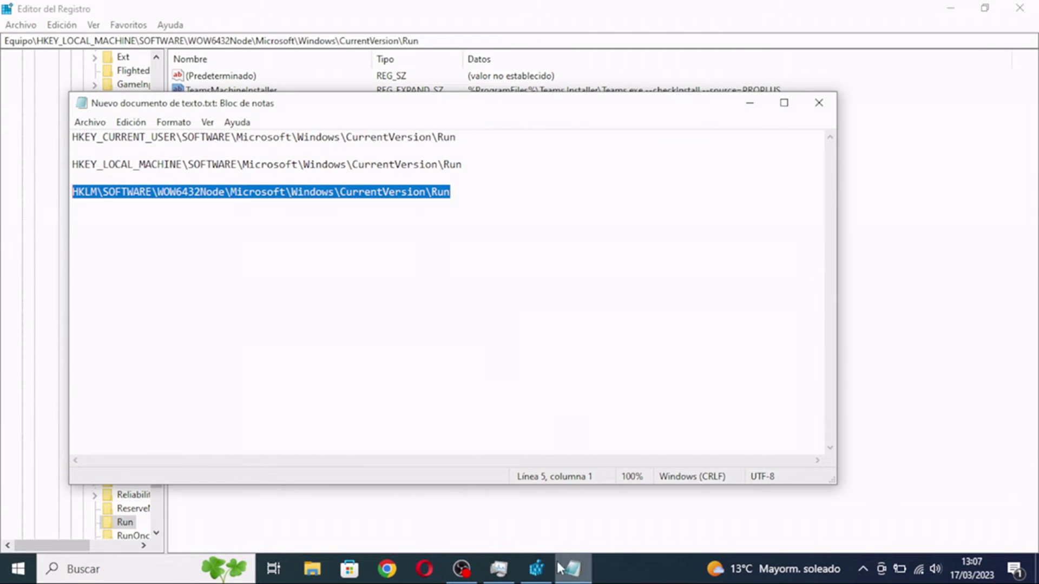
pyautogui.click(499, 569)
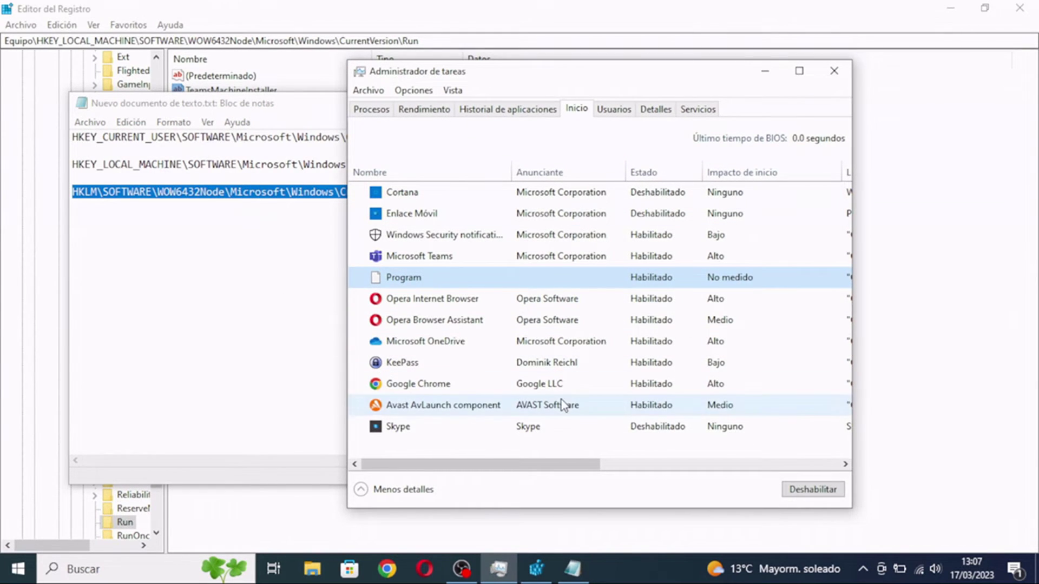
pyautogui.moveTo(536, 466); pyautogui.dragTo(754, 471)
pyautogui.moveTo(241, 106); pyautogui.dragTo(86, 106)
pyautogui.click(577, 90)
pyautogui.moveTo(576, 80); pyautogui.dragTo(614, 111)
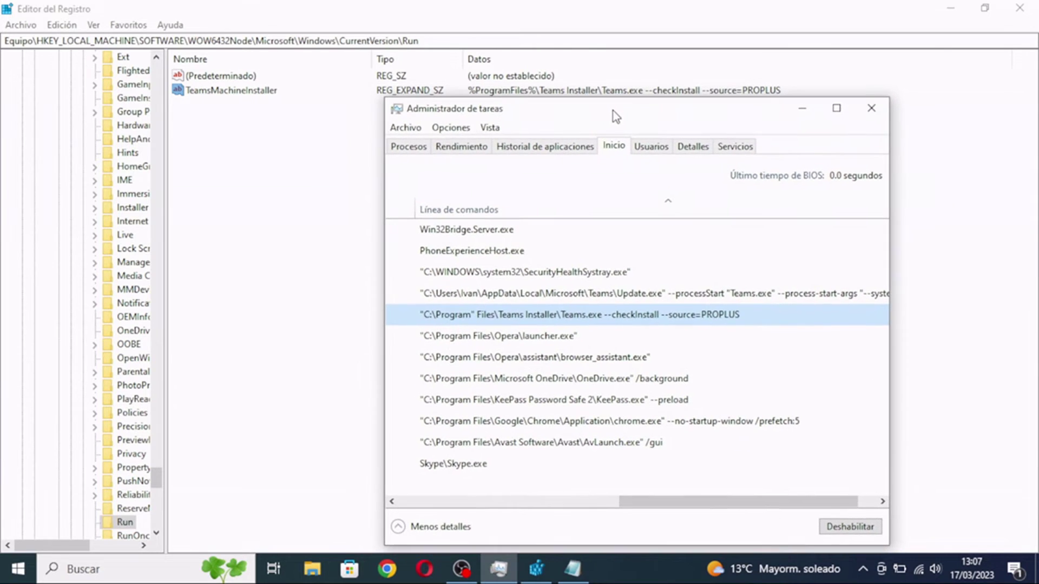
# Permanently delete the TeamsMachineInstaller value from the WOW6432Node Run key
pyautogui.click(272, 93)
pyautogui.rightClick(274, 96)
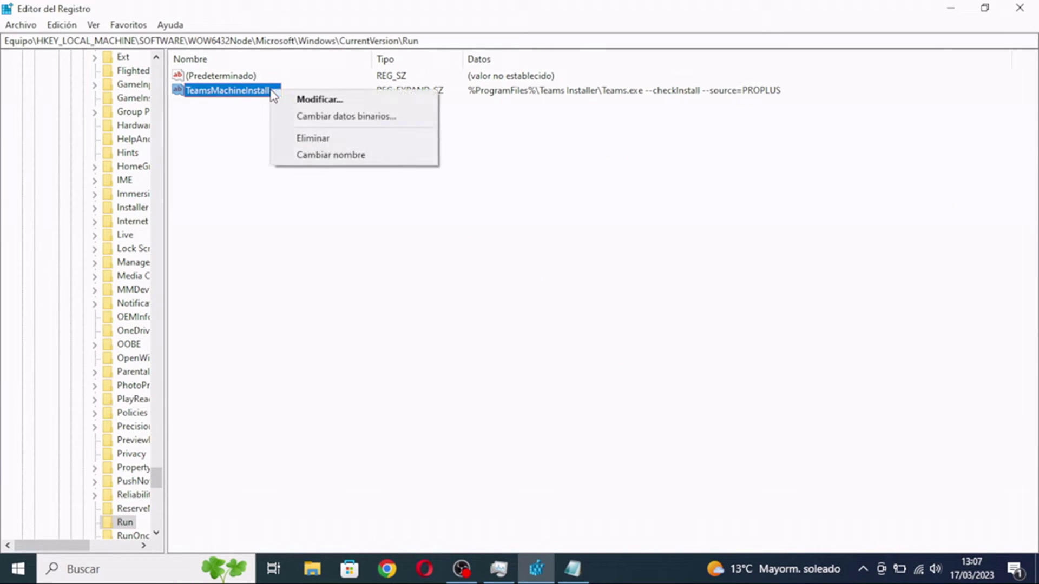
pyautogui.click(306, 138)
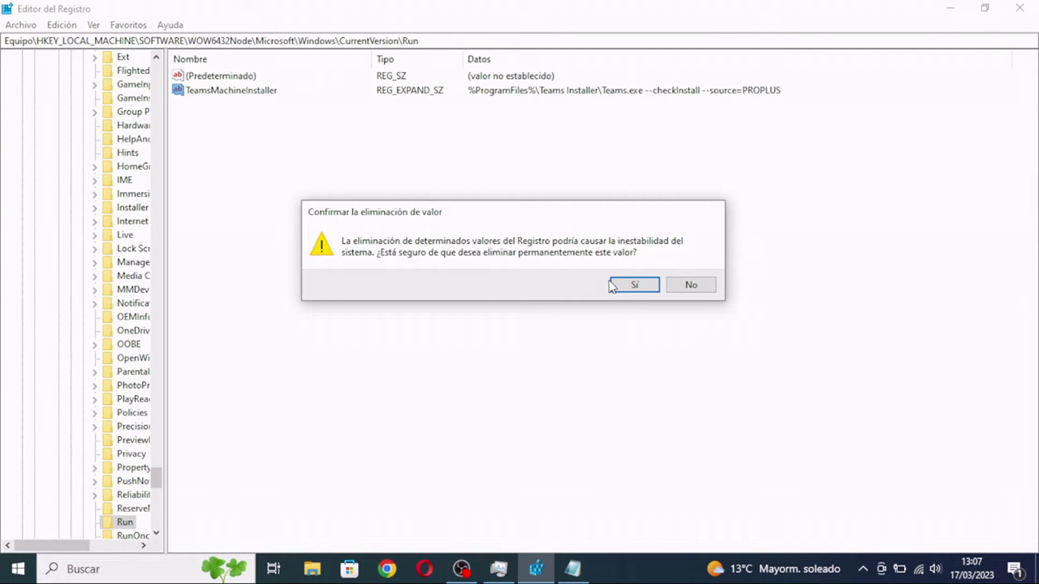
pyautogui.click(633, 286)
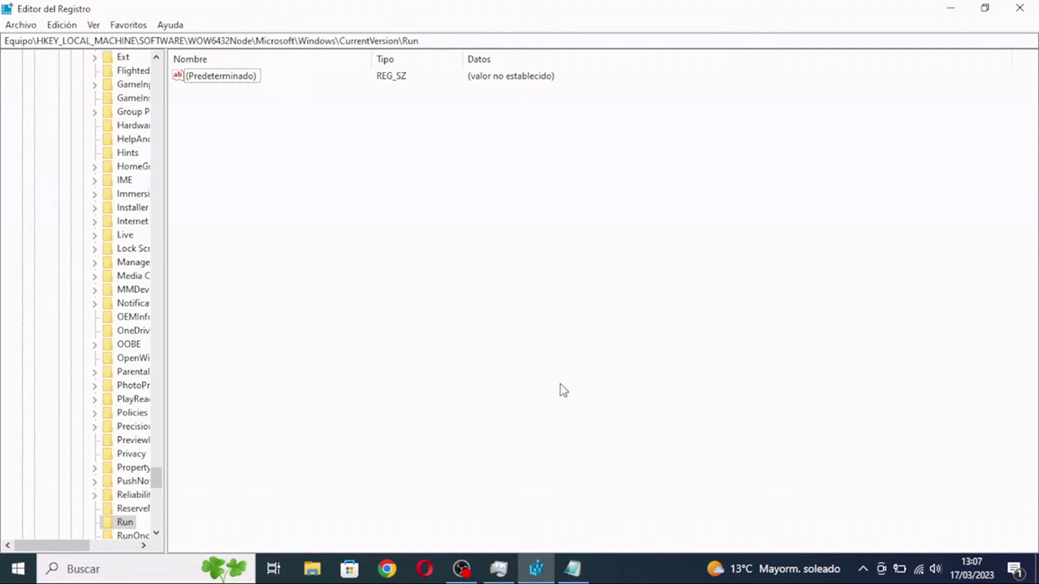
# Bring Task Manager forward and maximize it to check the startup list for the Program entry
pyautogui.click(572, 569)
pyautogui.click(507, 579)
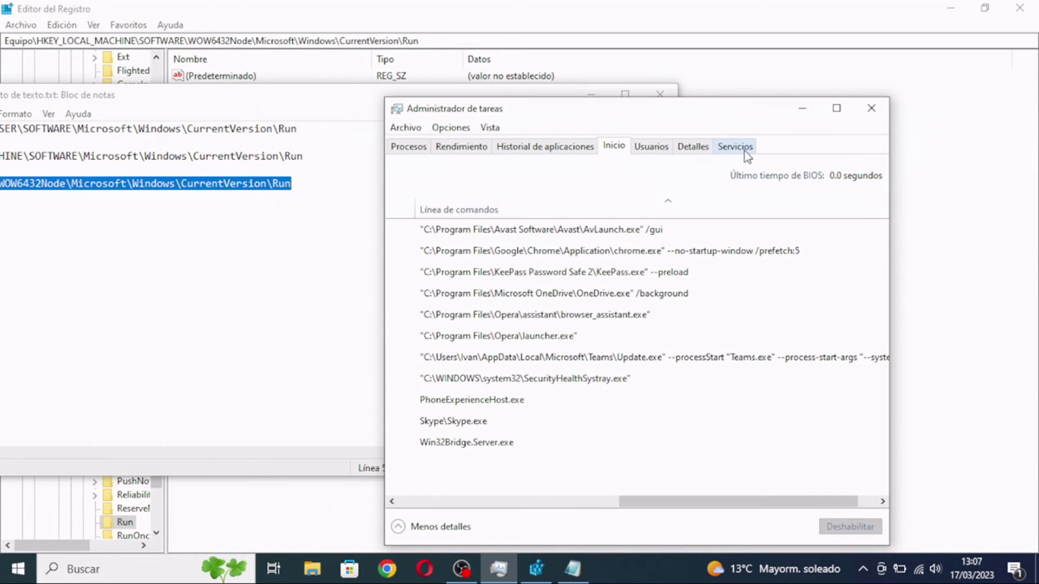
pyautogui.click(836, 111)
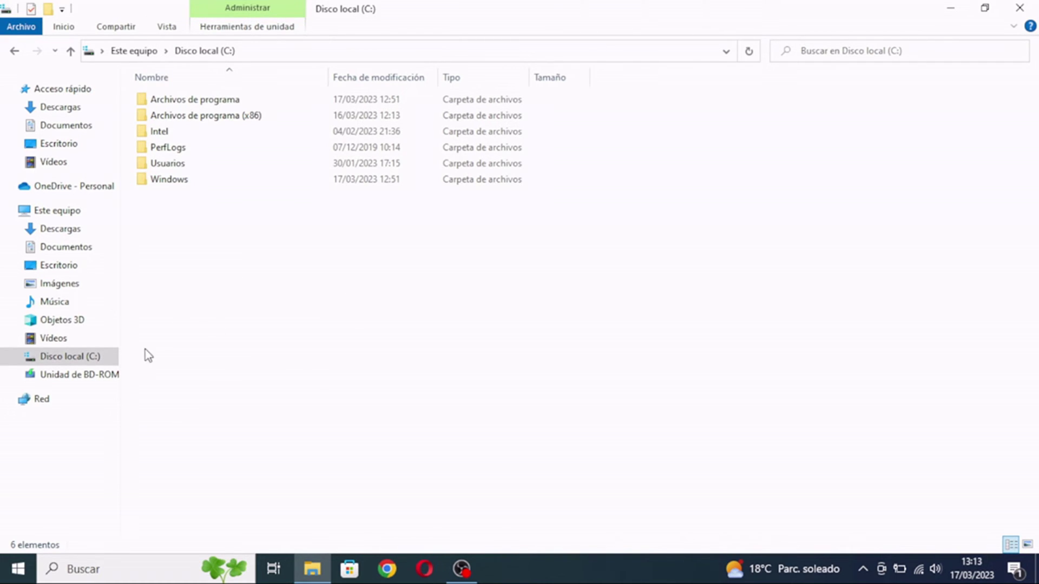
# Show hidden items on the C: drive and open the AppData folder inside the user's profile folder under Usuarios
pyautogui.click(158, 31)
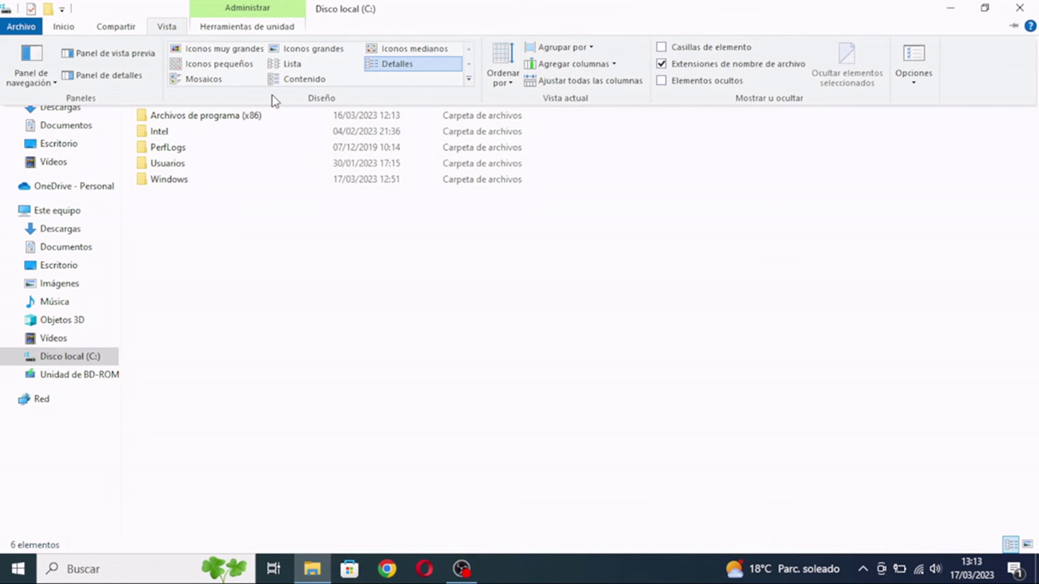
pyautogui.click(661, 82)
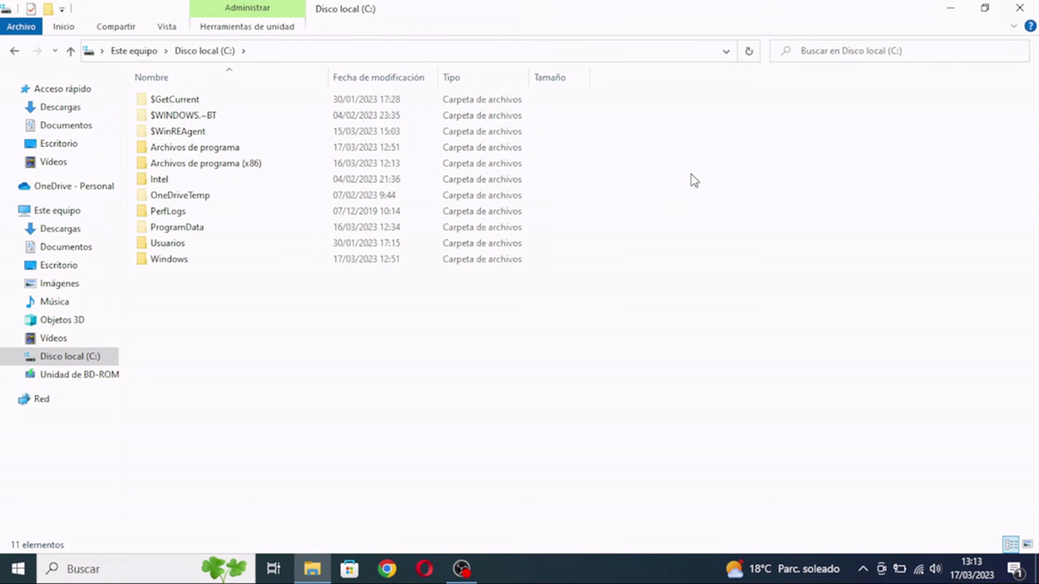
pyautogui.doubleClick(246, 248)
pyautogui.doubleClick(178, 149)
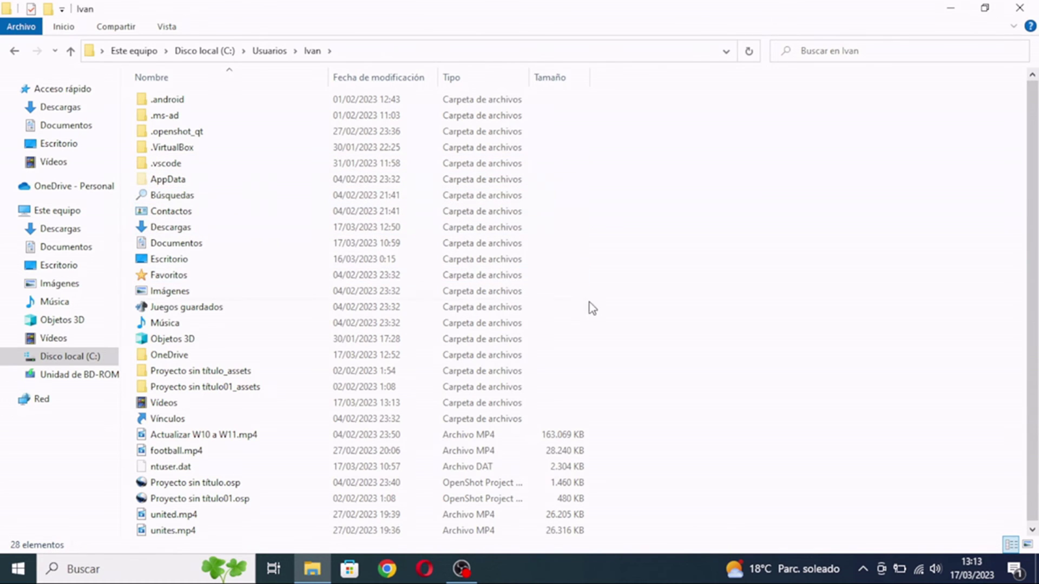
pyautogui.doubleClick(218, 181)
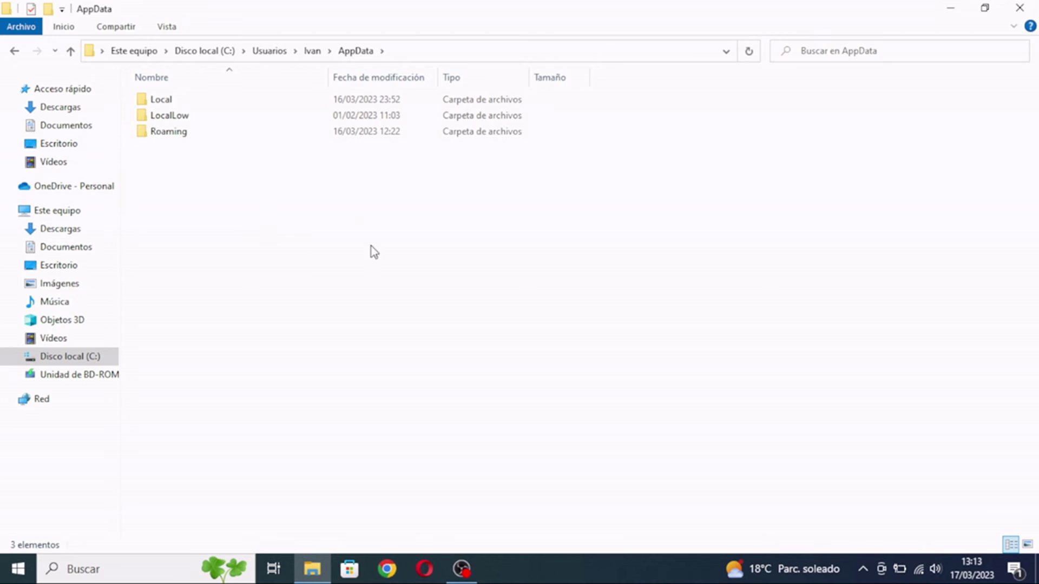
# Go to Roaming\Microsoft\Windows\Menú Inicio\Programas\Inicio within AppData and check the startup folder for leftover program shortcuts
pyautogui.doubleClick(158, 131)
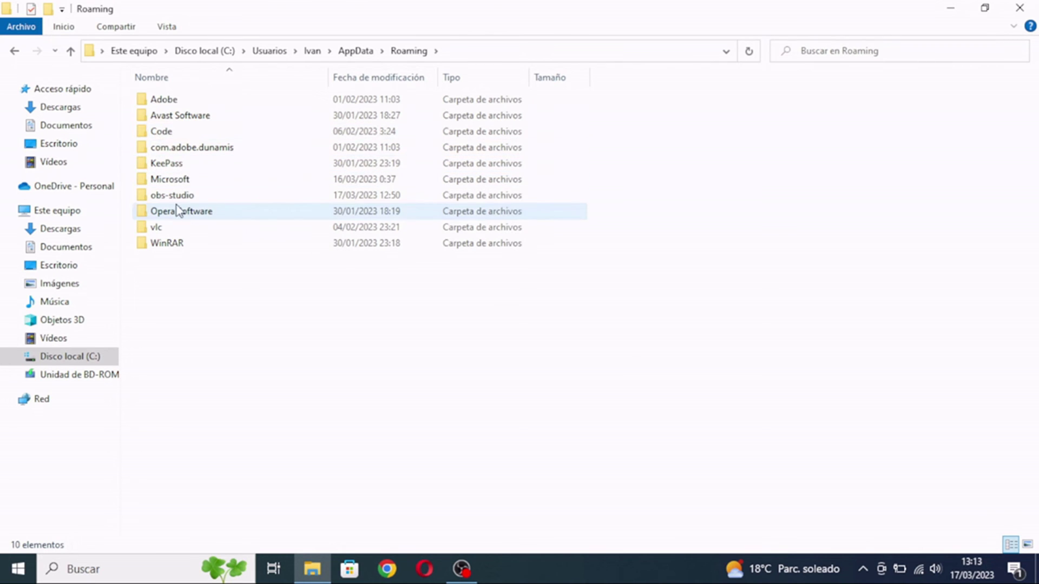
pyautogui.doubleClick(168, 184)
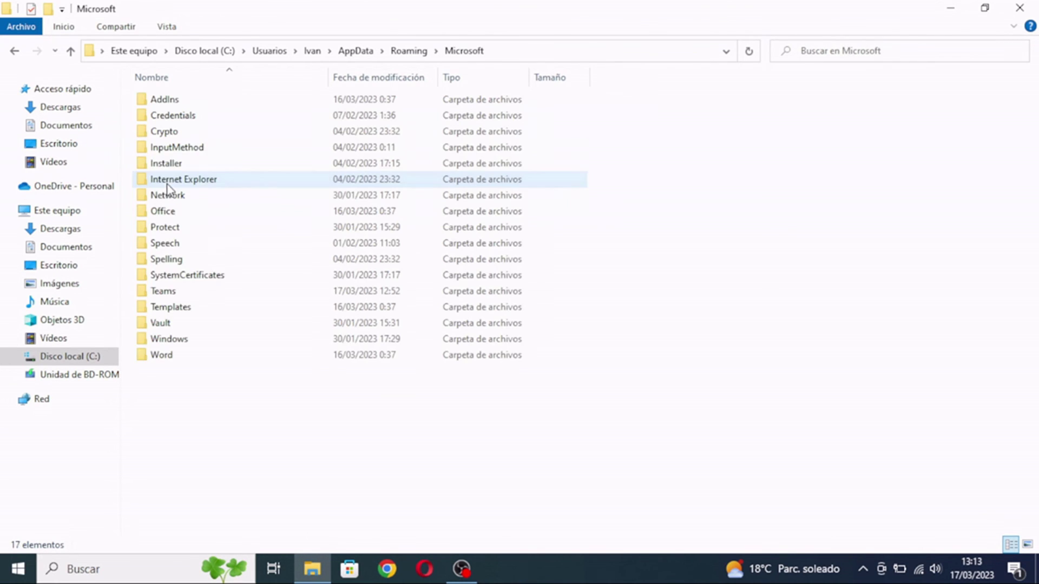
pyautogui.doubleClick(168, 340)
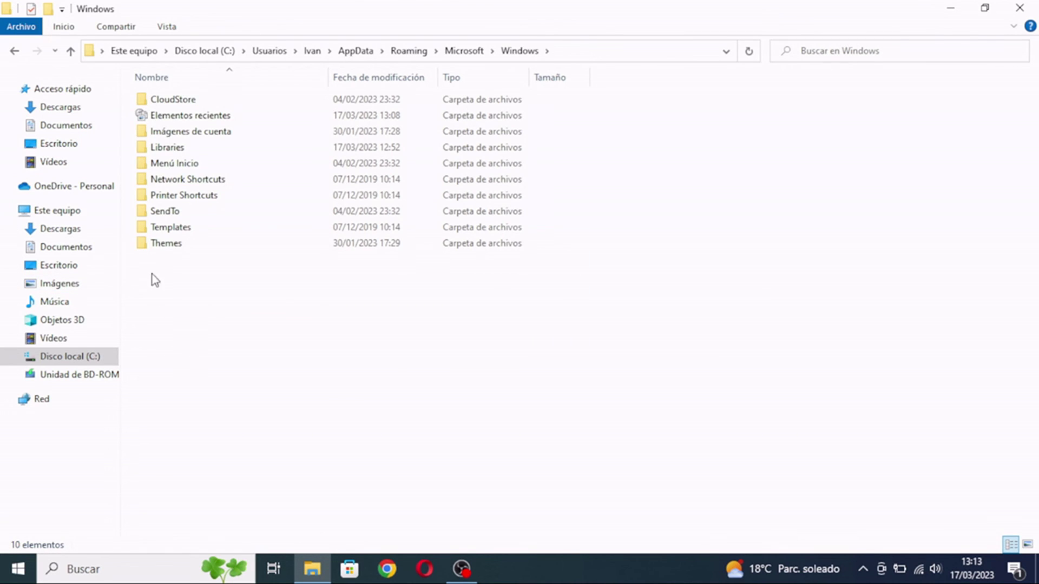
pyautogui.doubleClick(174, 163)
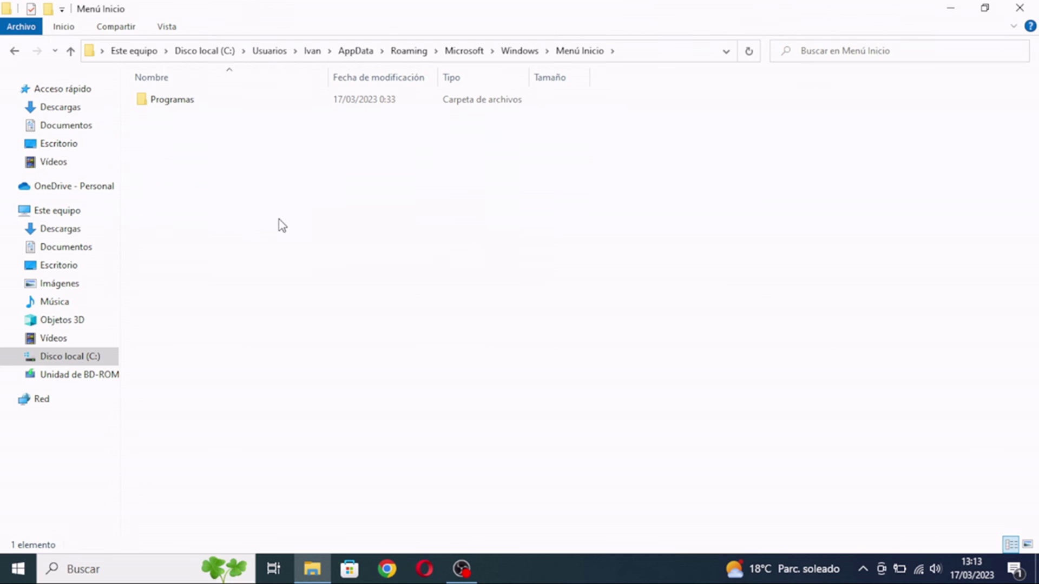
pyautogui.doubleClick(196, 103)
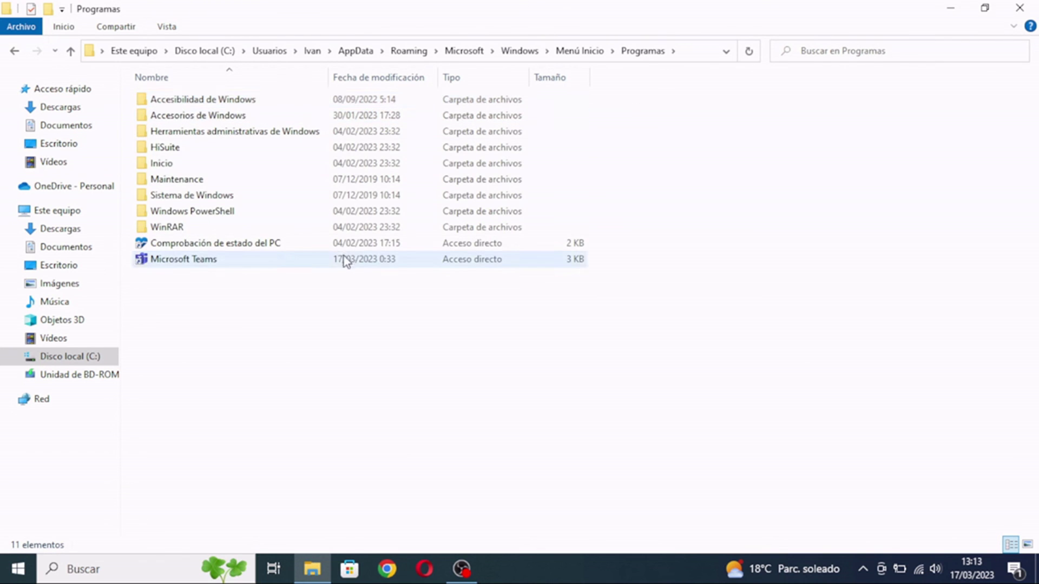
pyautogui.doubleClick(195, 163)
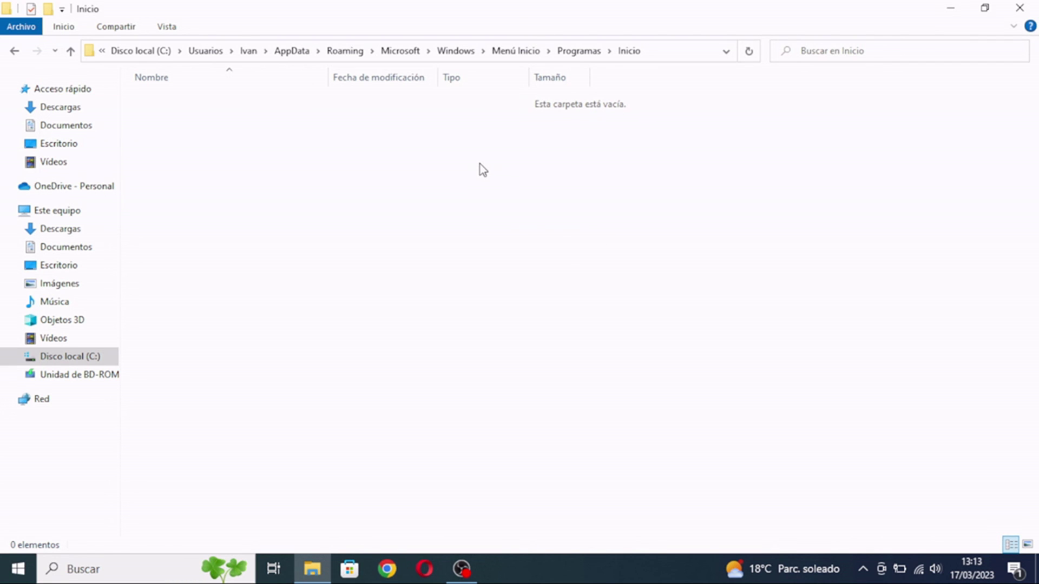
pyautogui.moveTo(246, 130); pyautogui.dragTo(184, 154)
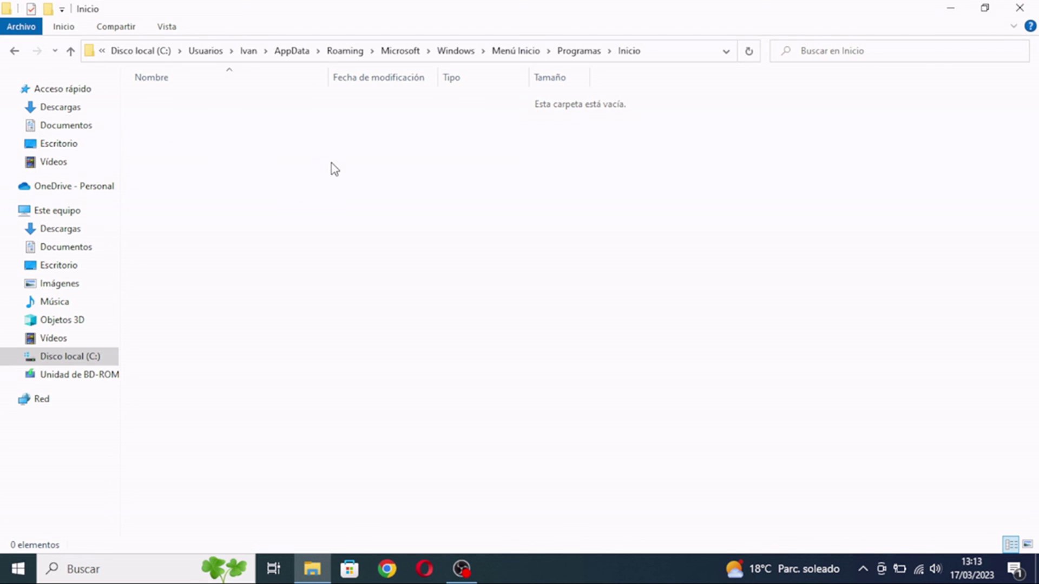